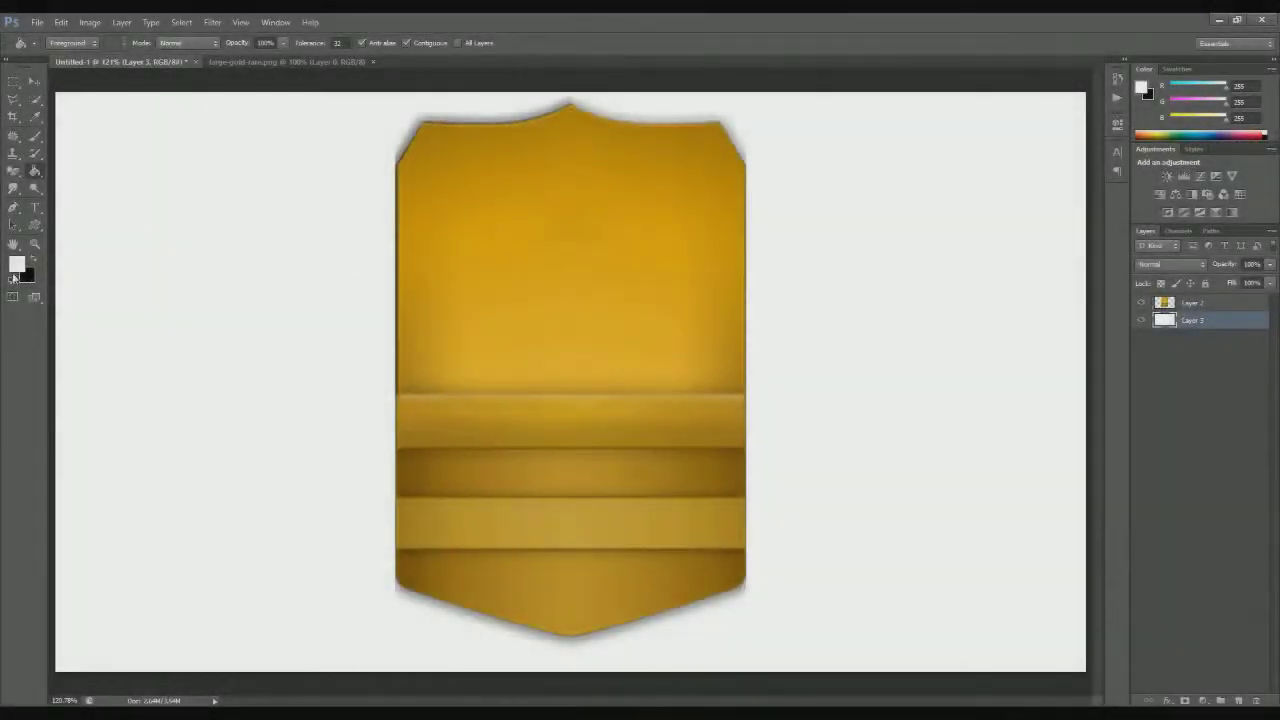
Step: Set the foreground colour to a brighter blue and the background to a darker blue
left_click(16, 266)
left_click(958, 251)
left_click(1111, 205)
key("g")
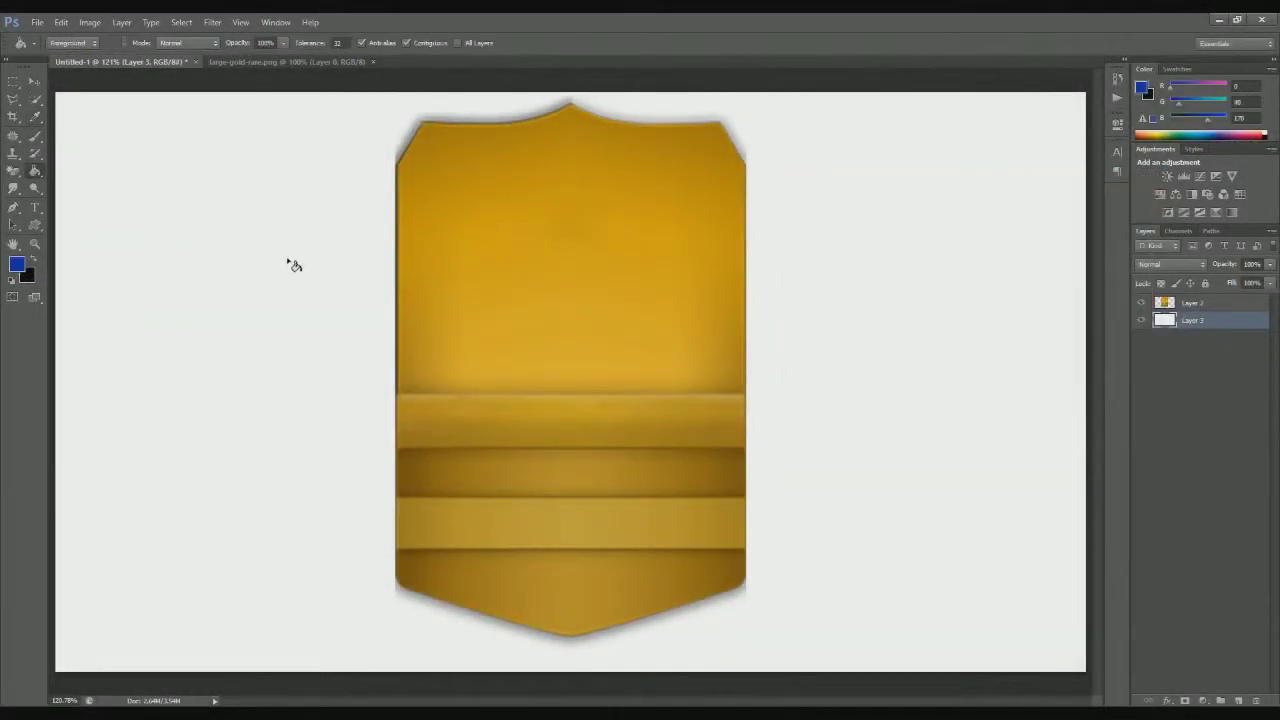
left_click(26, 275)
left_click(894, 220)
Step: Drag a blue gradient across the background layer behind the gold card
key("Return")
key("shift+g")
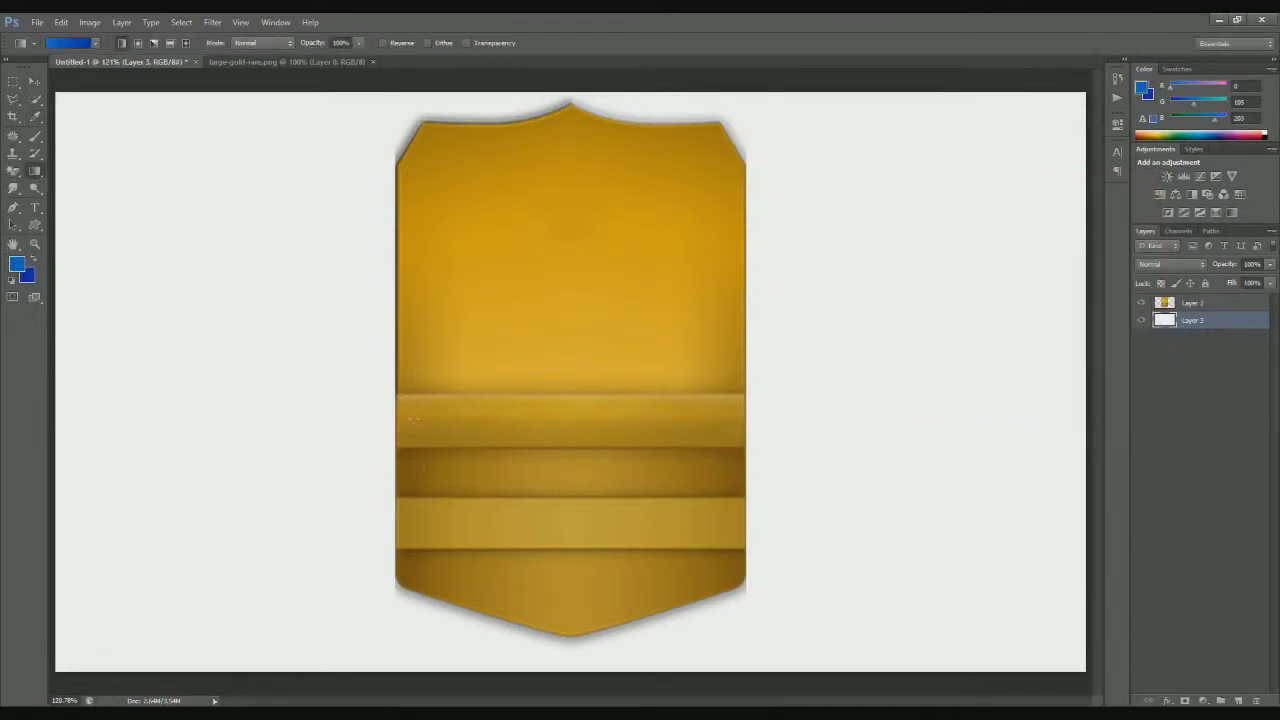
left_click_drag(760, 250, 468, 522)
left_click_drag(387, 592, 587, 237)
key("ctrl+z")
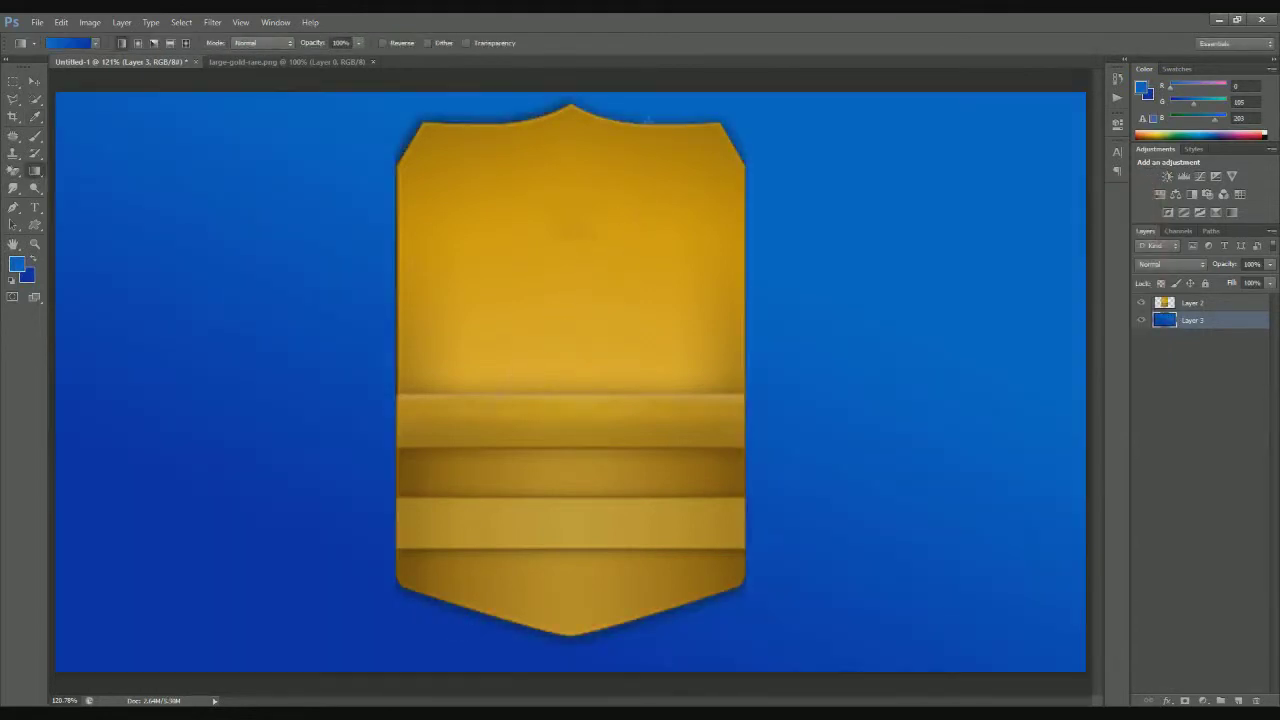
left_click(121, 22)
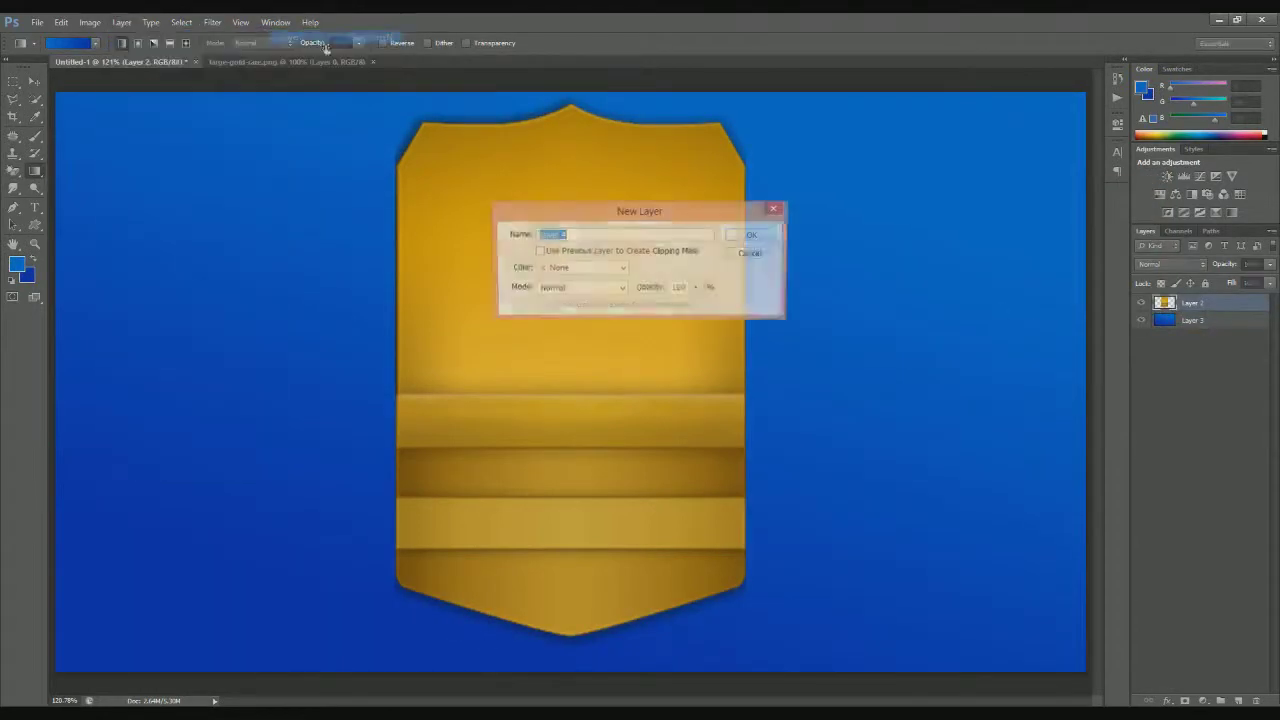
Step: Load the GoldStyles set into the preset styles and preview gold styles on the card
left_click(895, 195)
left_click(1170, 199)
left_click(1003, 356)
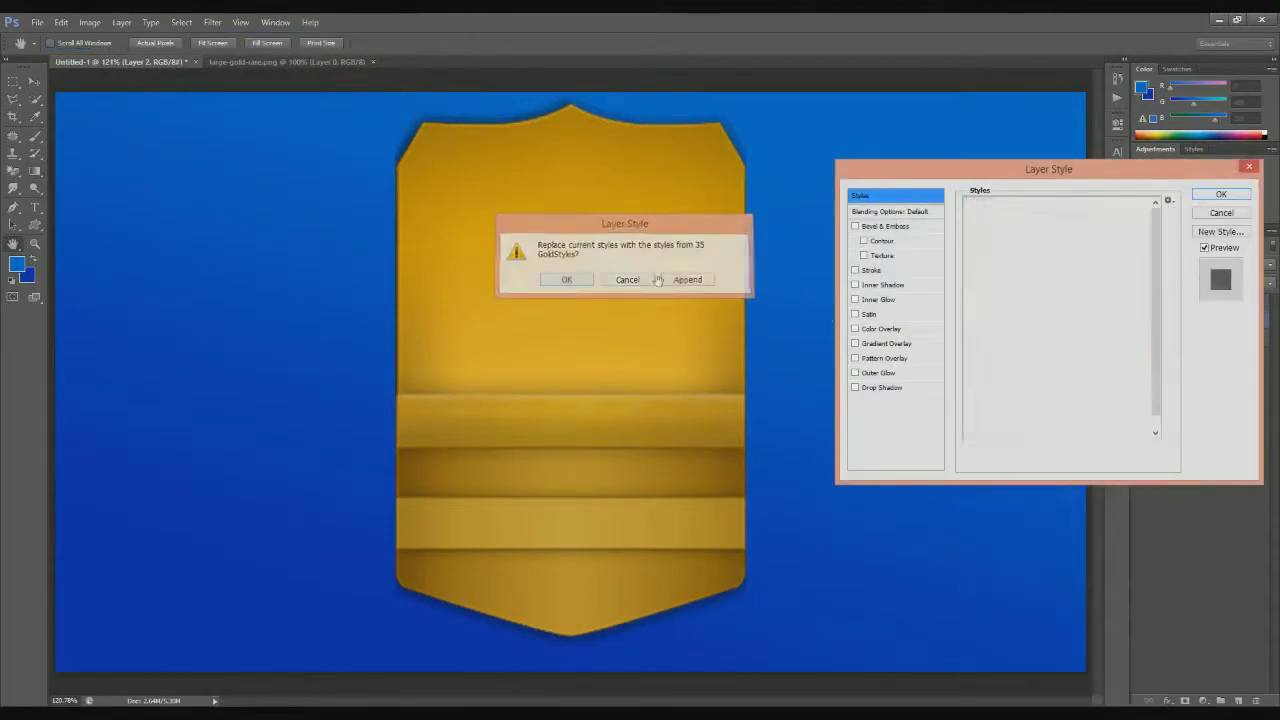
left_click(551, 354)
left_click(976, 206)
left_click(1000, 206)
left_click(1221, 212)
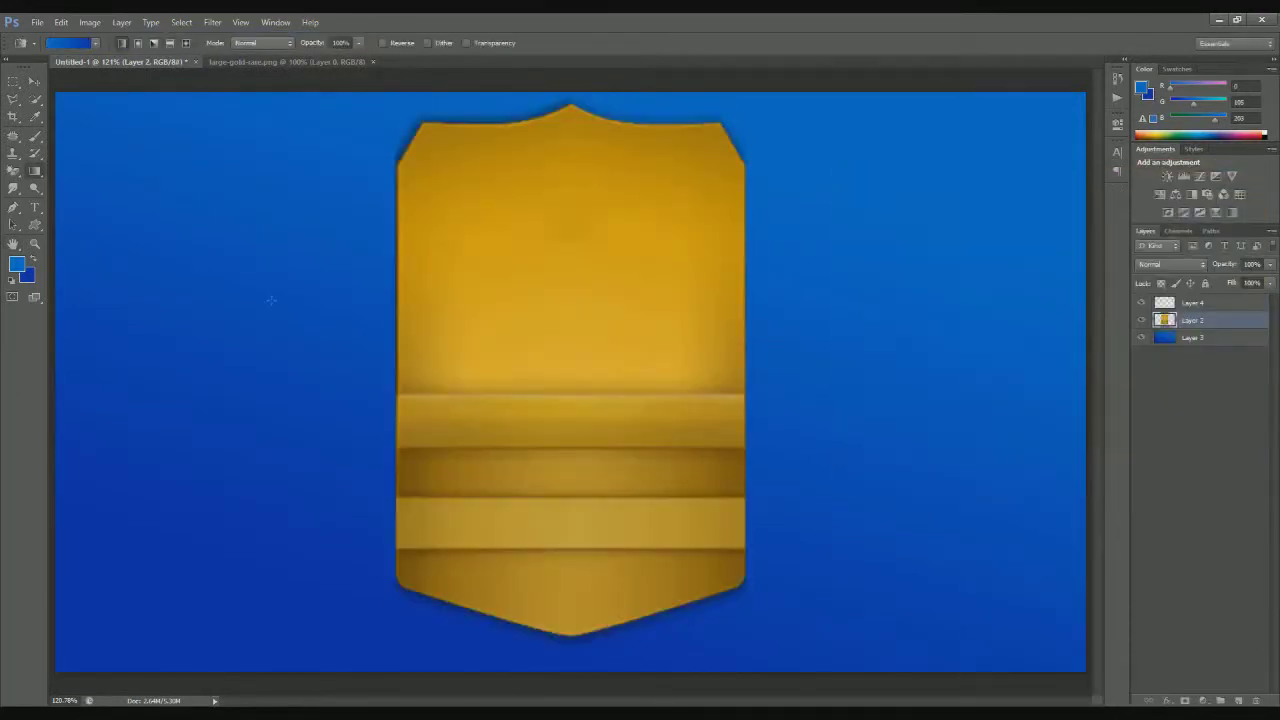
Step: Marquee a rectangle over the card's lower bands on Layer 4 and fill it blue
key("m")
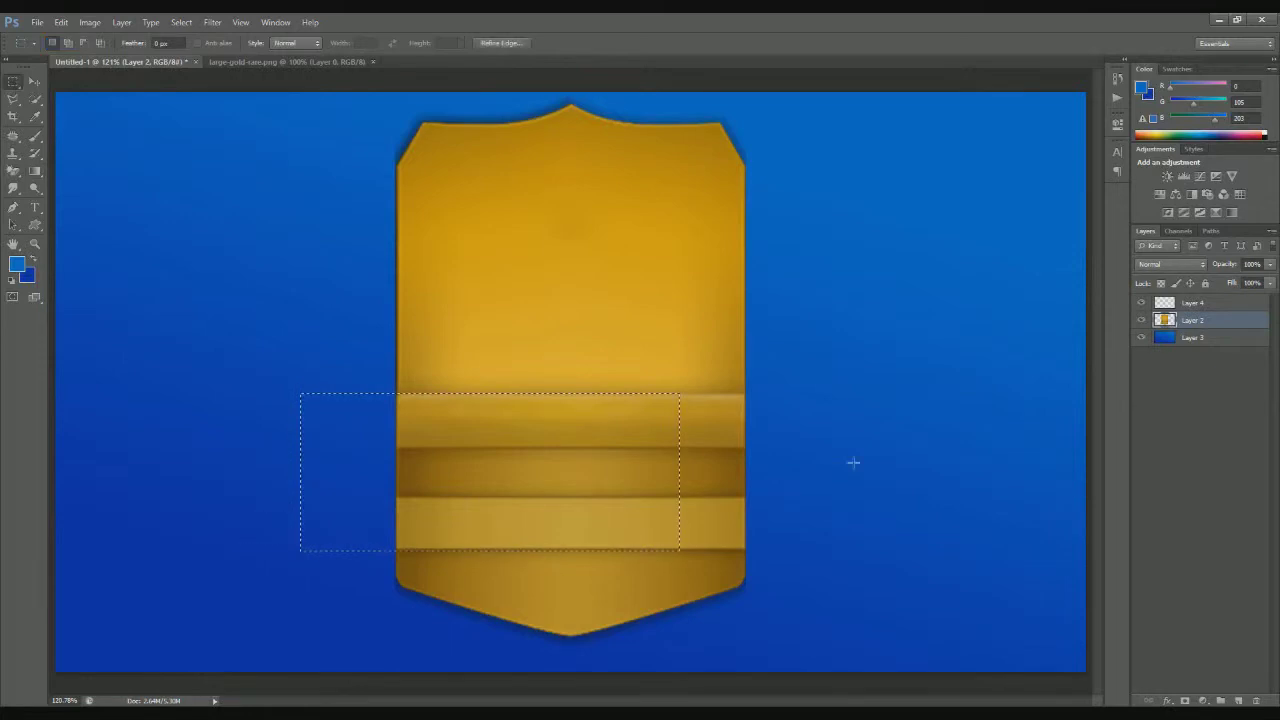
left_click(1192, 302)
right_click(35, 171)
left_click(85, 180)
left_click(490, 470)
left_click(181, 22)
left_click(195, 50)
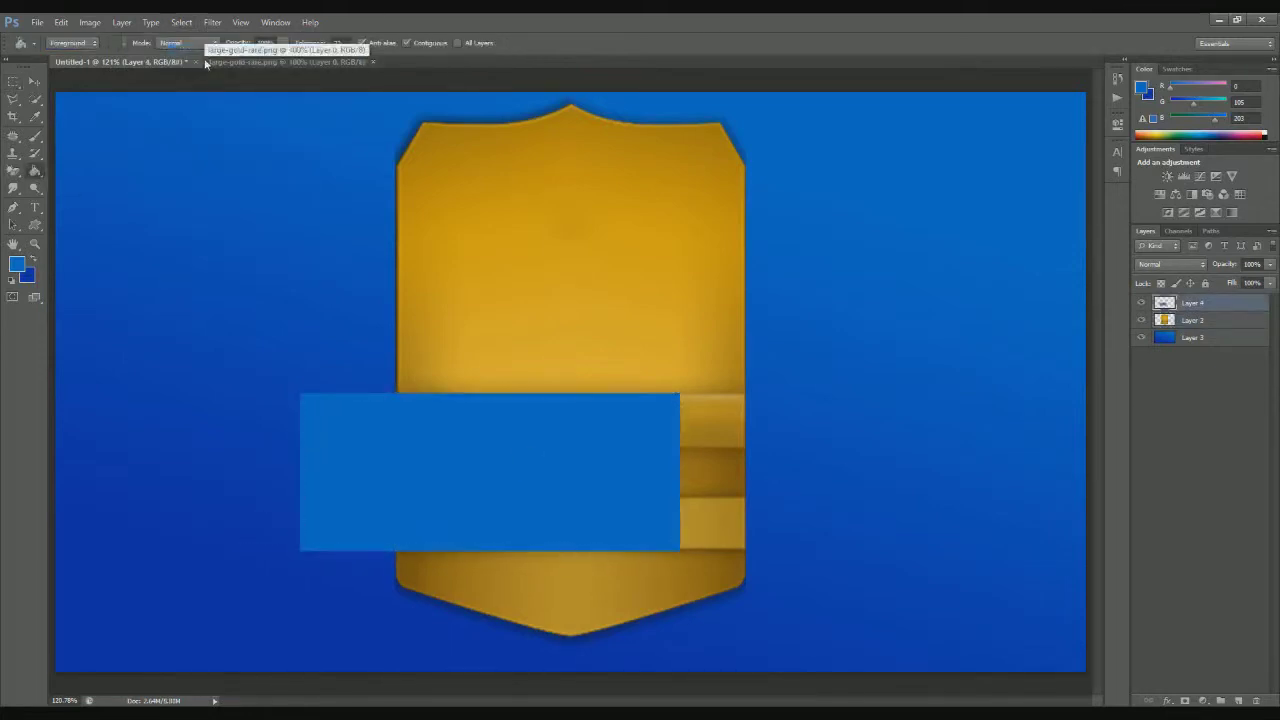
Step: Free Transform the blue rectangle to stretch across the full canvas width
key("ctrl+t")
left_click_drag(679, 471, 1085, 471)
left_click_drag(300, 471, 55, 471)
left_click(35, 81)
left_click(592, 284)
Step: Try several gold styles on the bar and apply the orange gold style
double_click(1214, 306)
left_click(895, 195)
left_click(1080, 229)
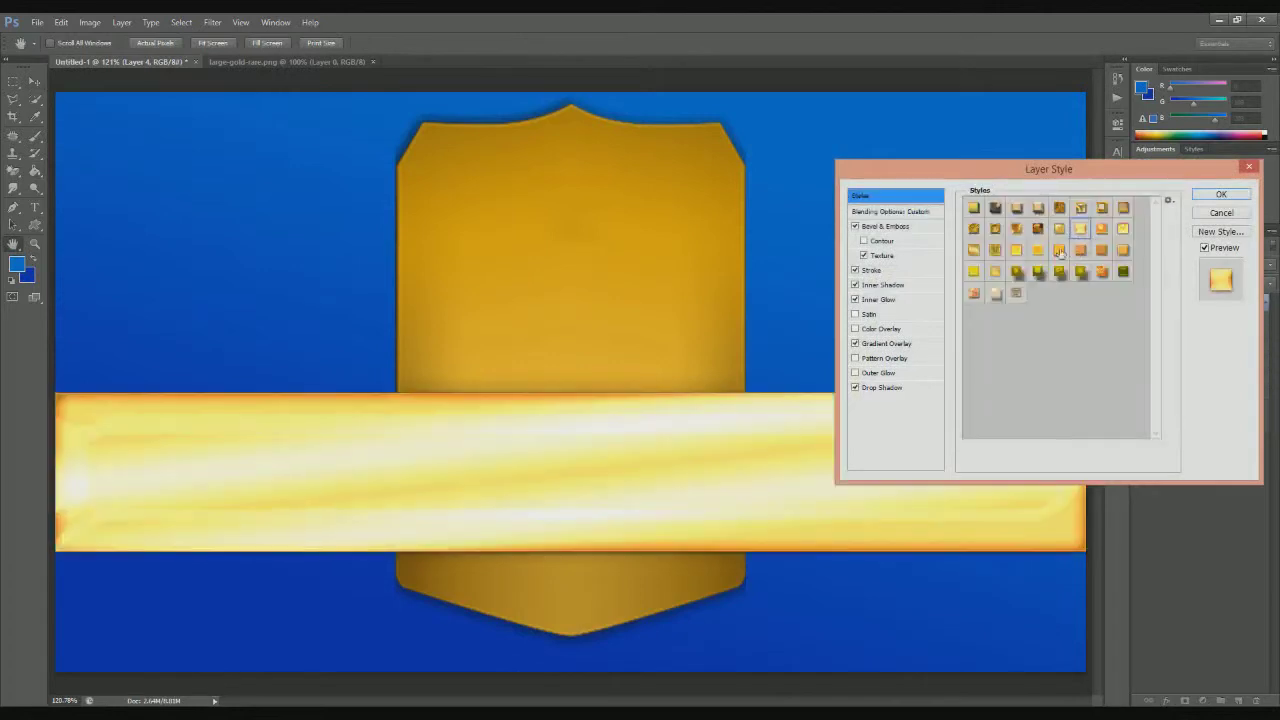
left_click(1038, 250)
left_click(1016, 229)
left_click(995, 229)
left_click(973, 208)
left_click(973, 271)
left_click(1123, 250)
key("Return")
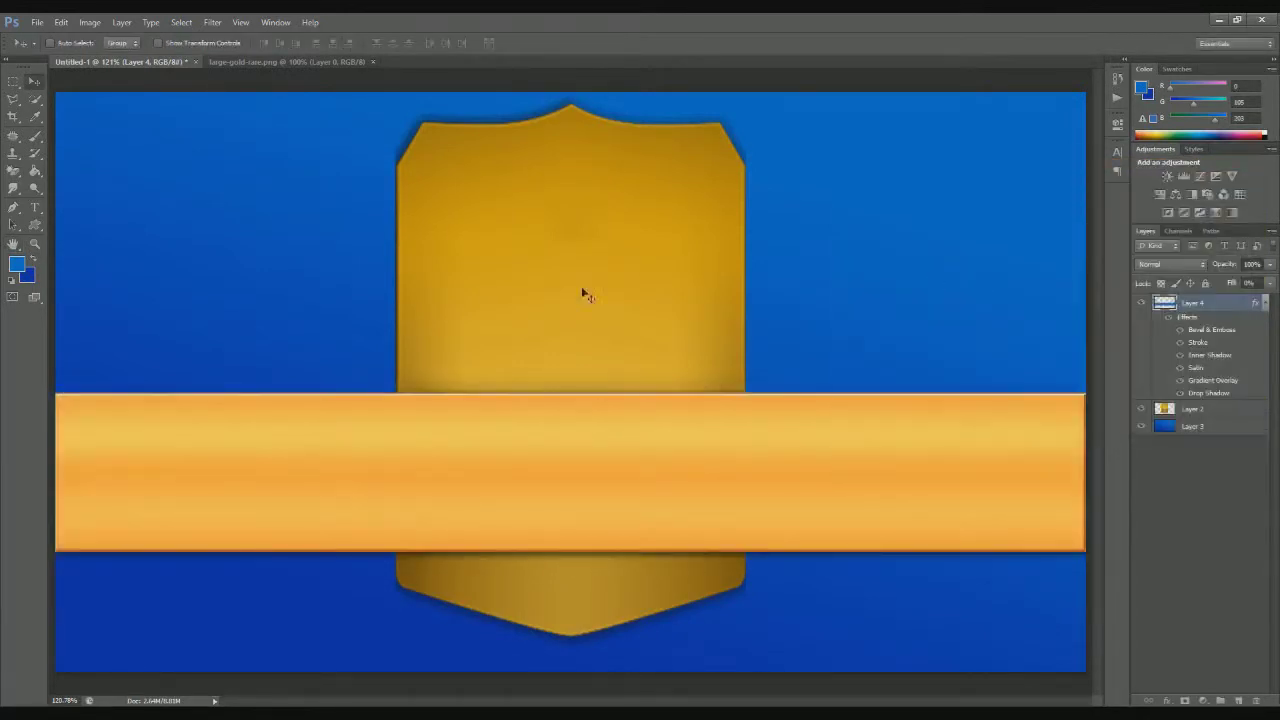
left_click(35, 207)
left_click(109, 491)
Step: Type ULTIMATE TEAM at 150 pt and fit it inside the bar
type("ULTIMATE TEA")
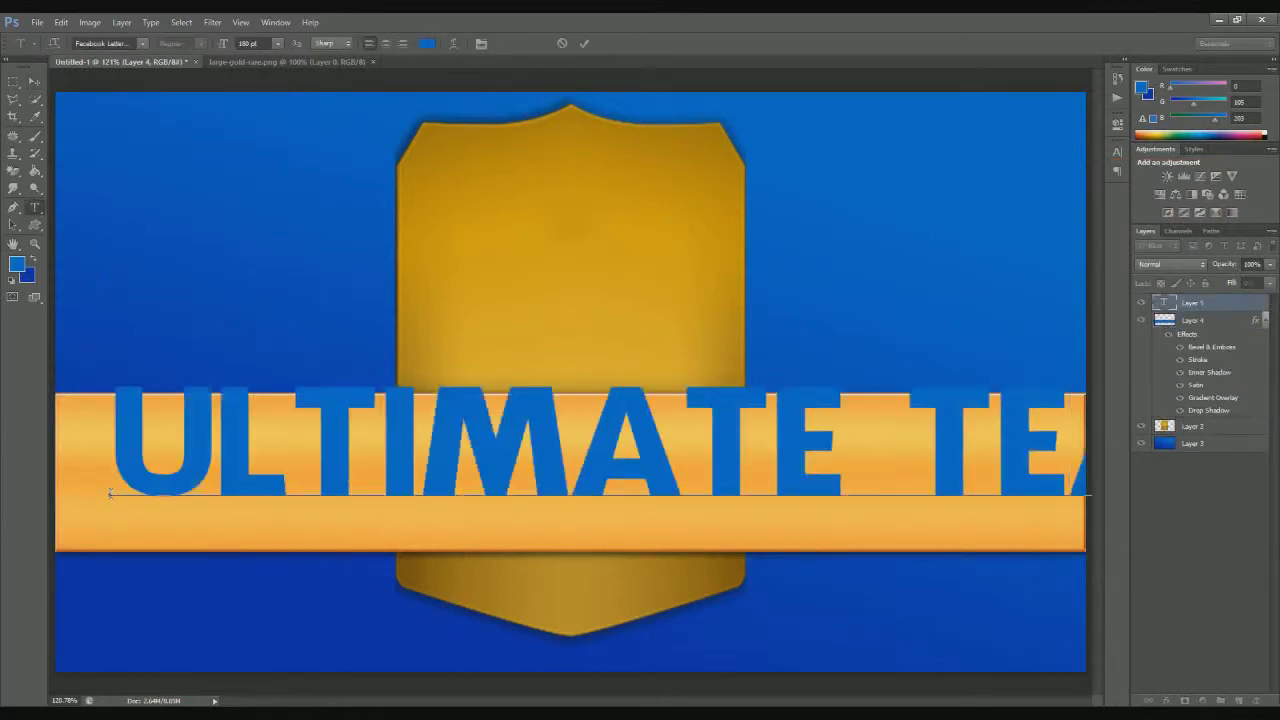
key("ctrl+a")
type("150")
key("Return")
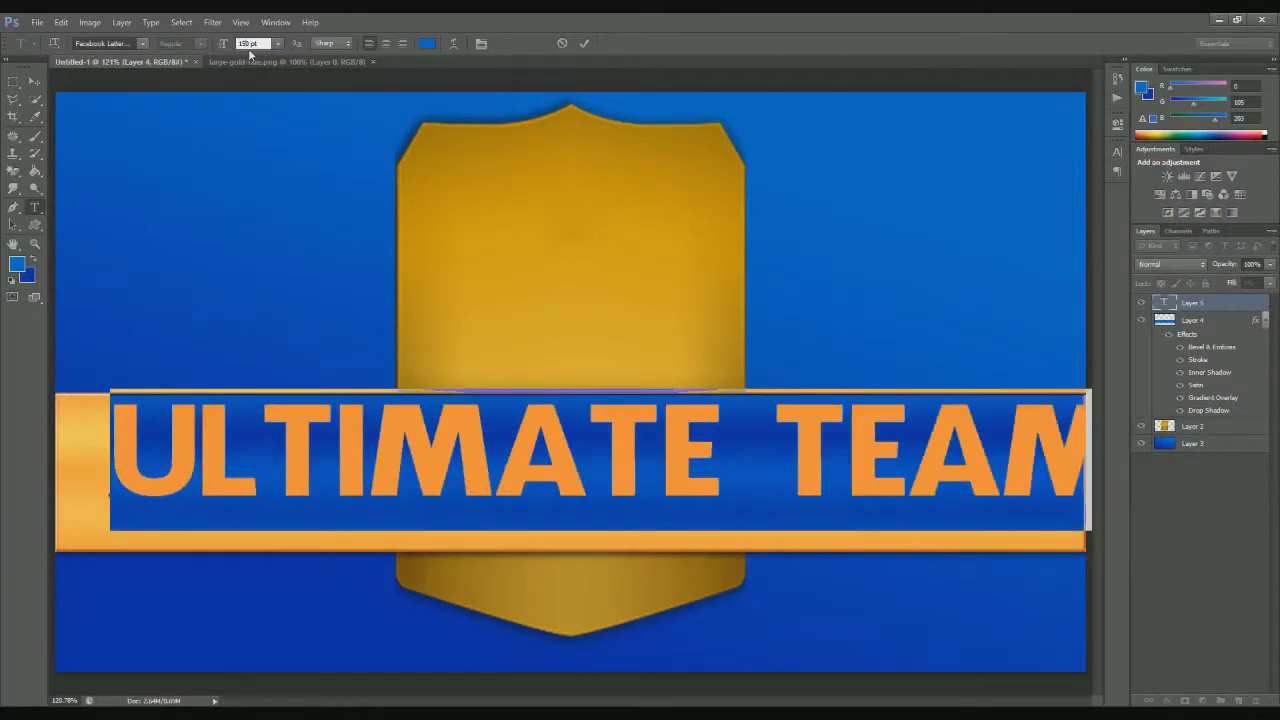
key("ctrl+Return")
key("v")
left_click_drag(1033, 434, 985, 450)
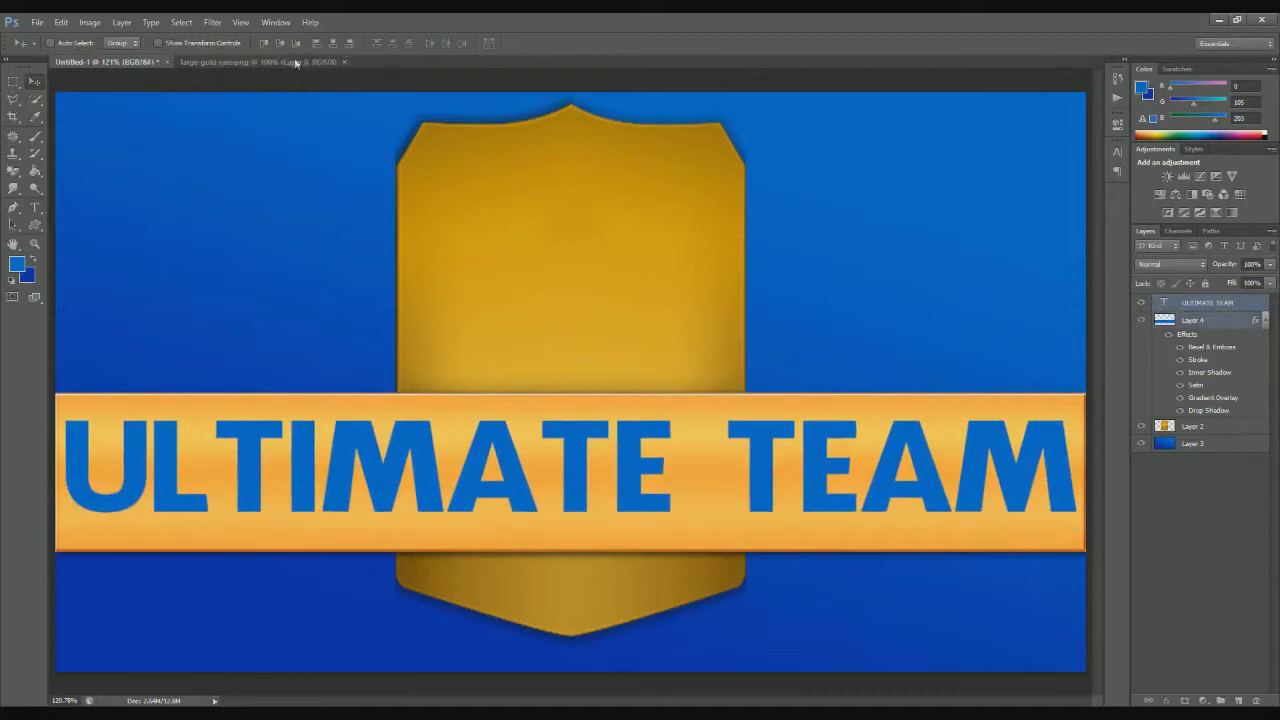
Step: Merge the bar layer (Layer 4) with the gold card layer (Layer 2)
double_click(1236, 304)
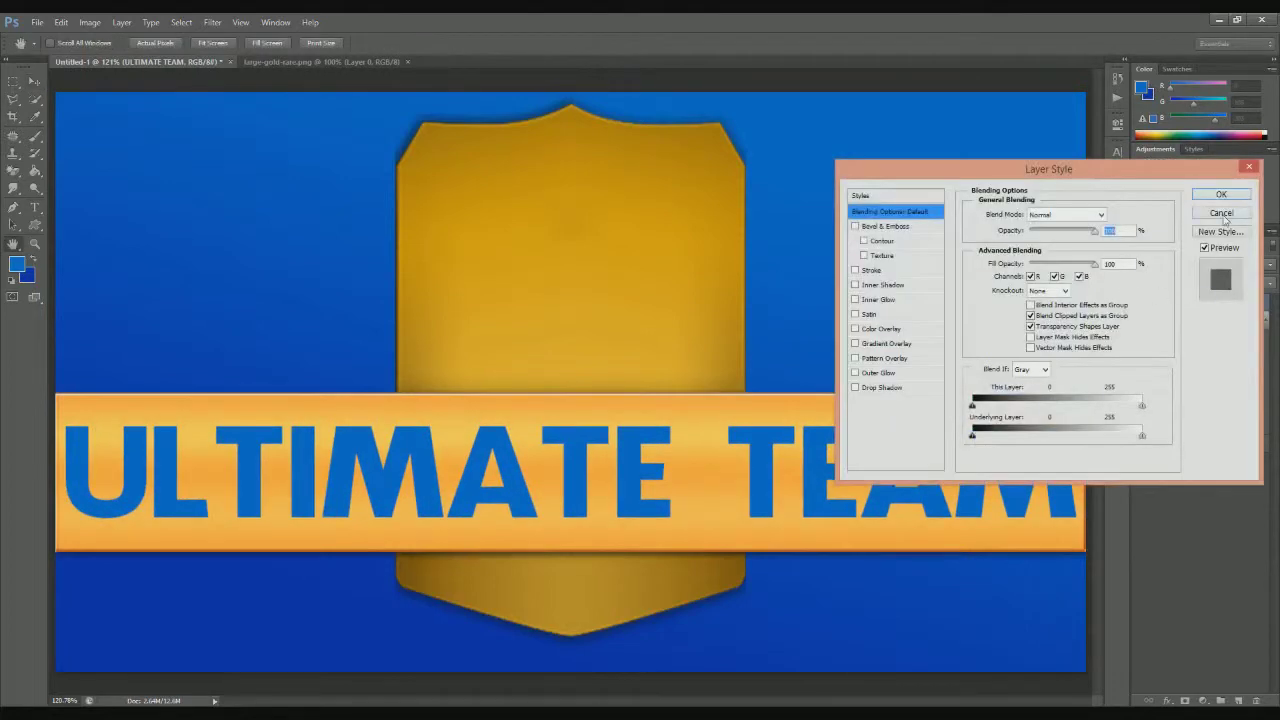
left_click(1223, 215)
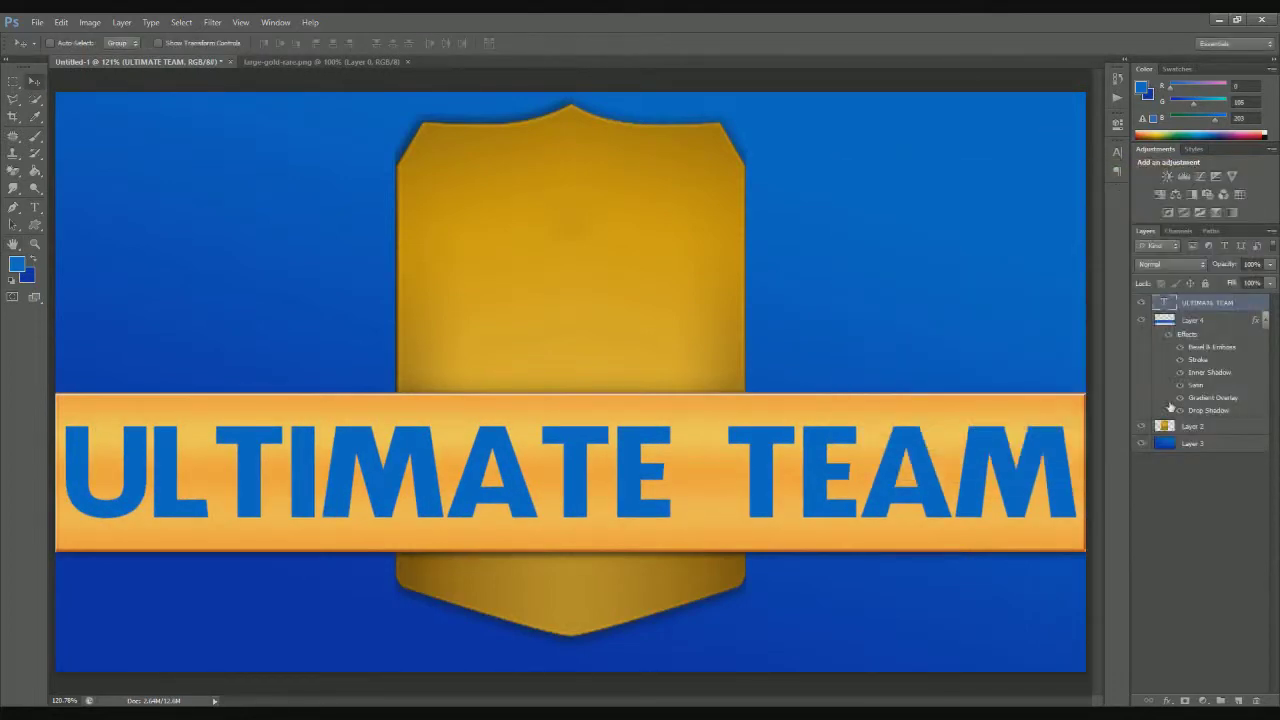
left_click(1213, 322)
right_click(1225, 430)
left_click(1165, 518)
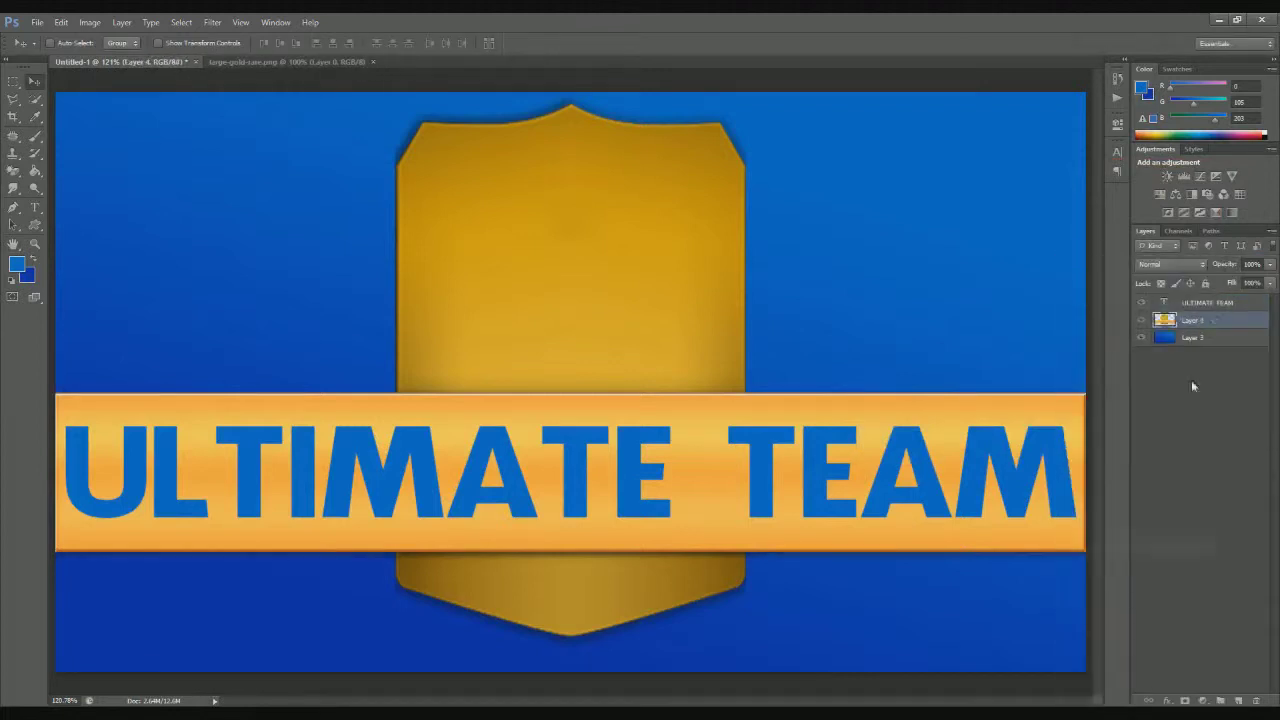
Step: Load the lettering selection, hide the text layer and delete the letters from the bar
left_click(184, 22)
left_click(205, 262)
left_click(749, 223)
left_click(1213, 320)
key("Delete")
left_click(1141, 302)
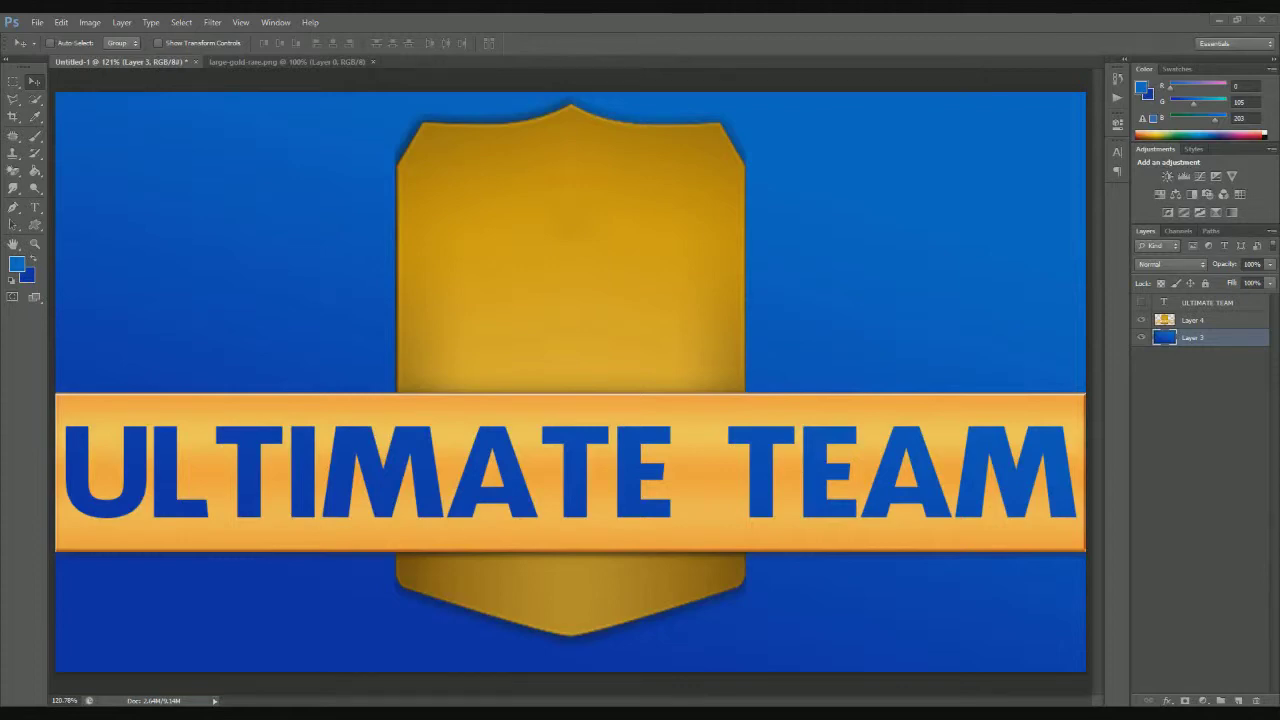
Step: Paste the grayscale football-players photo as Layer 5
key("ctrl+v")
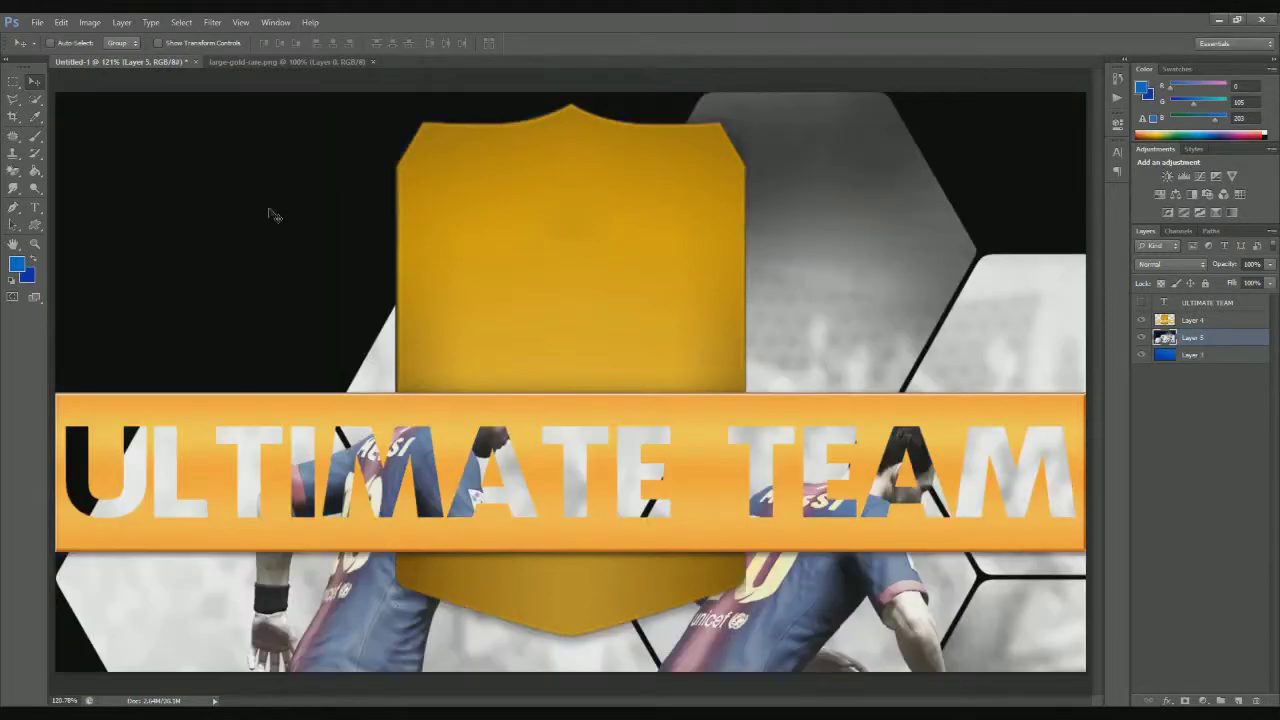
Step: Scale the player photo to about 75% and position it slightly left
left_click_drag(253, 200, 600, 400)
key("ctrl+t")
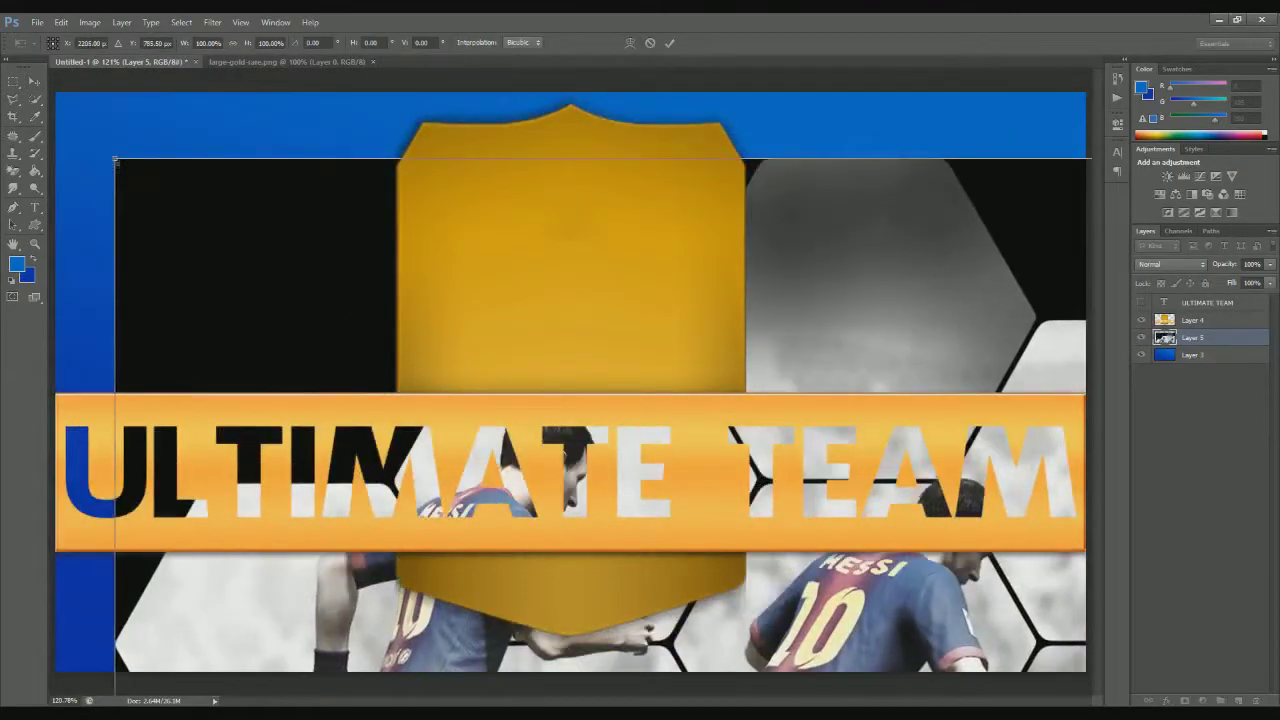
mouse_move(300, 220)
left_mouse_down()
mouse_move(580, 277)
mouse_move(150, 200)
left_mouse_up()
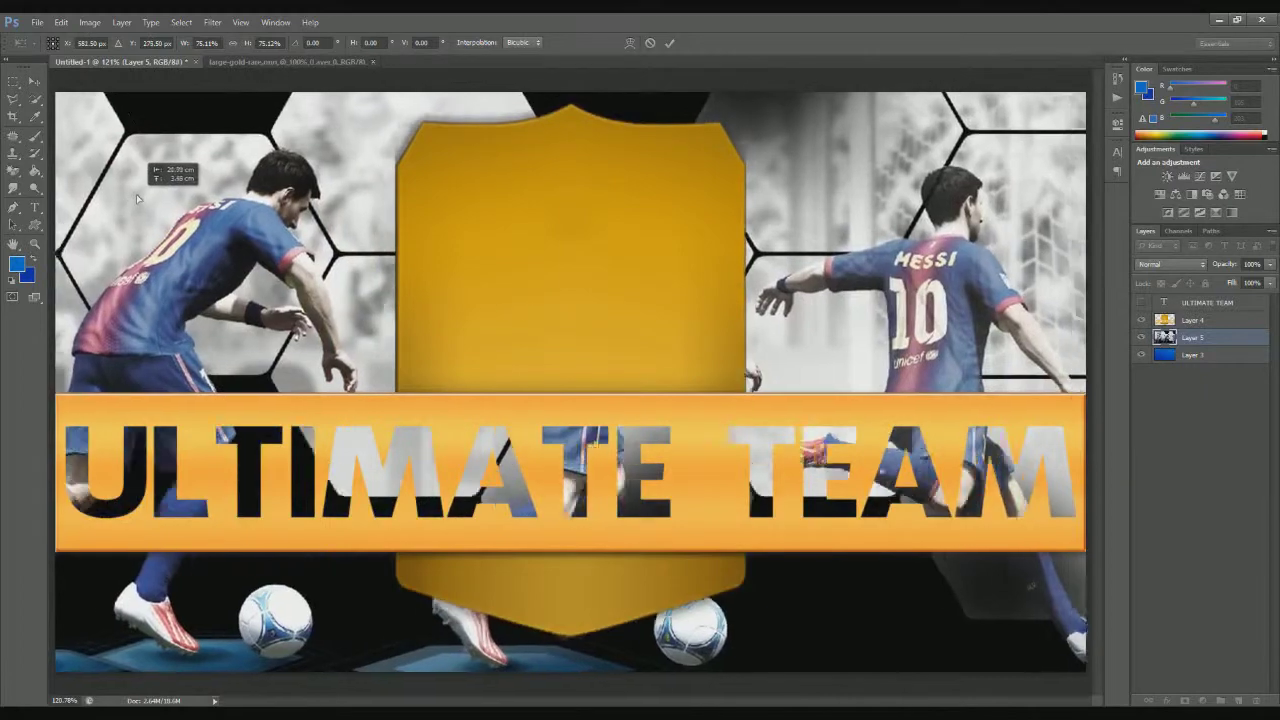
left_click_drag(150, 200, 105, 200)
key("Return")
Step: Load an extra brush library and paint a blue stroke below the card
left_click(36, 135)
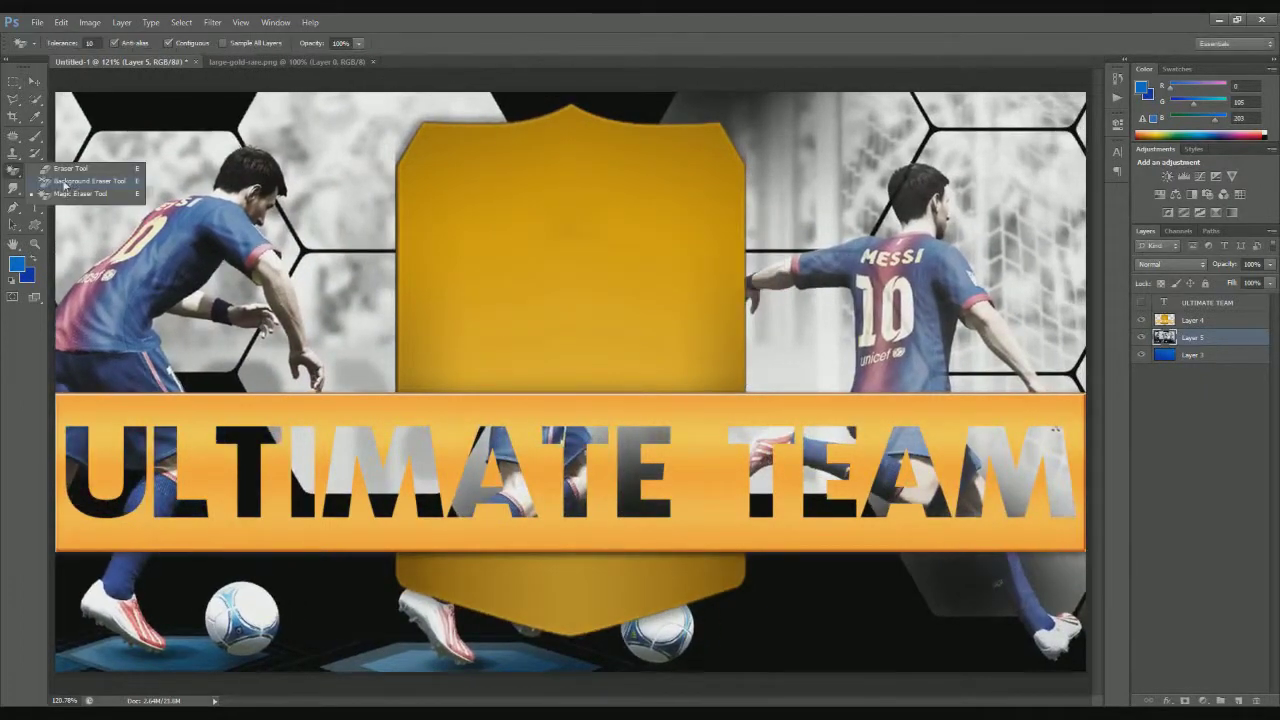
left_click(66, 43)
left_click(173, 66)
left_click(571, 277)
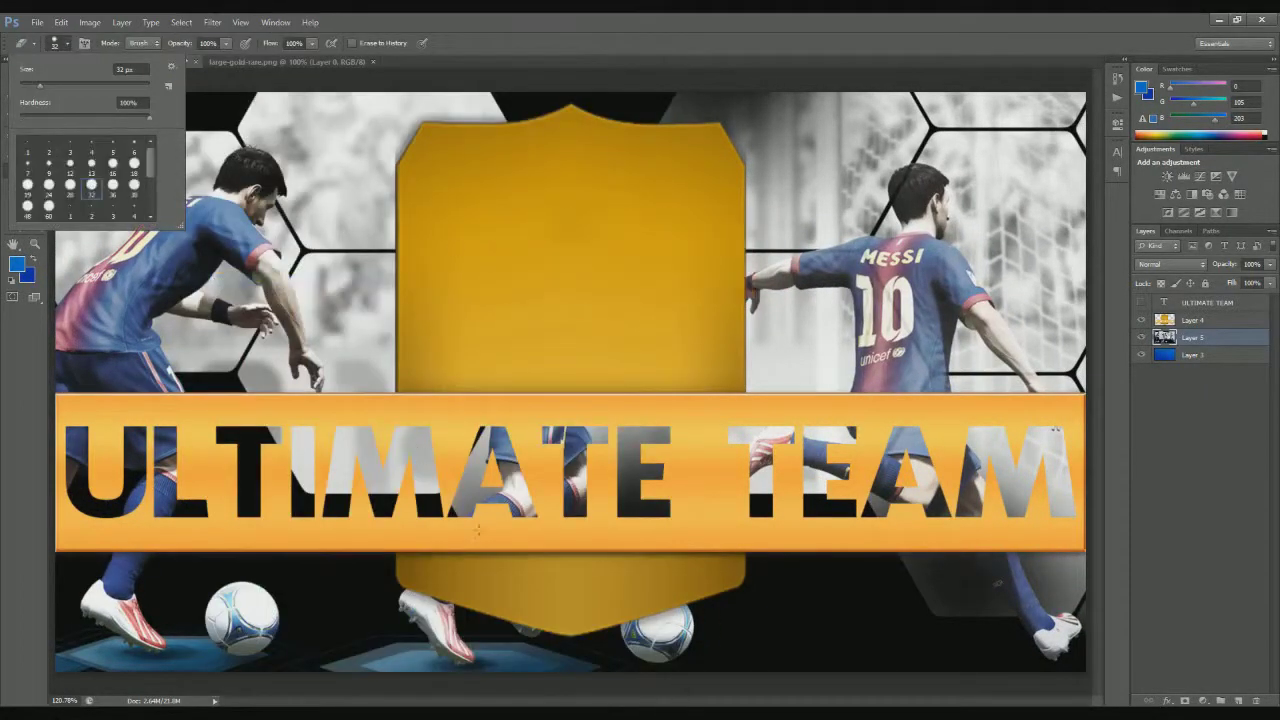
left_click_drag(415, 595, 450, 630)
Step: Delete the photo's middle strip behind the card and copy the right player to Layer 6
key("m")
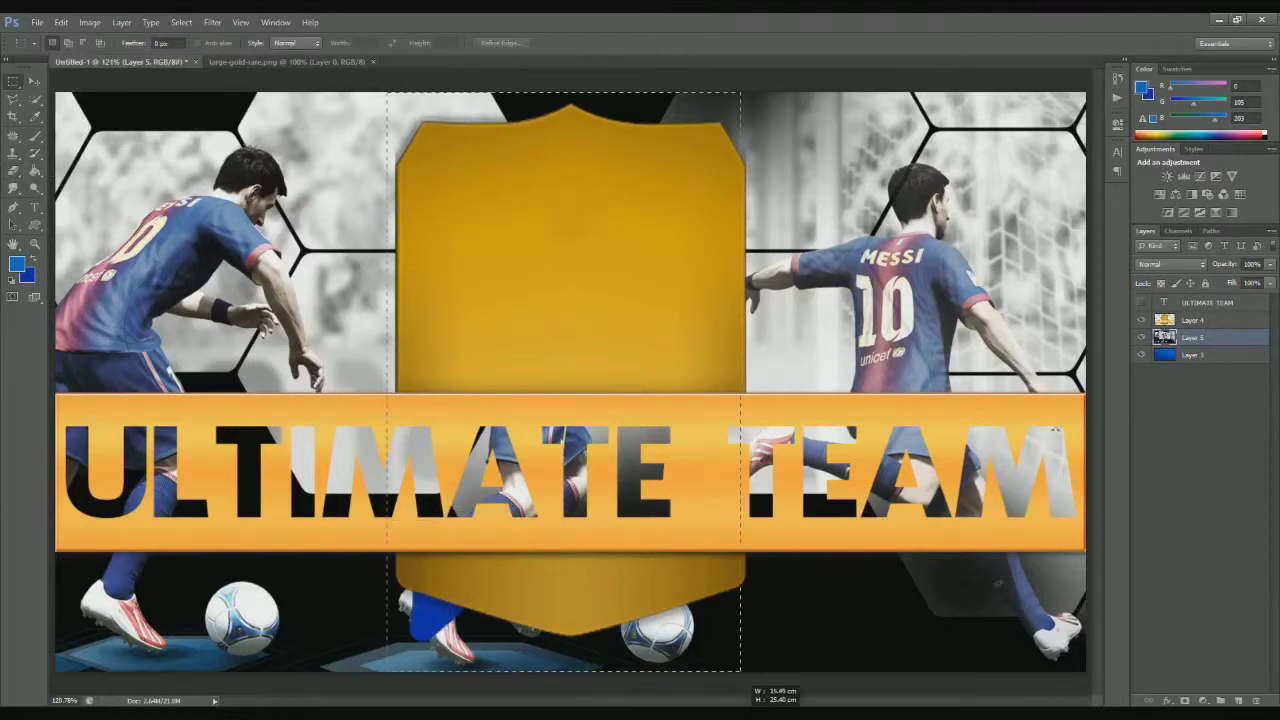
key("Delete")
key("ctrl+d")
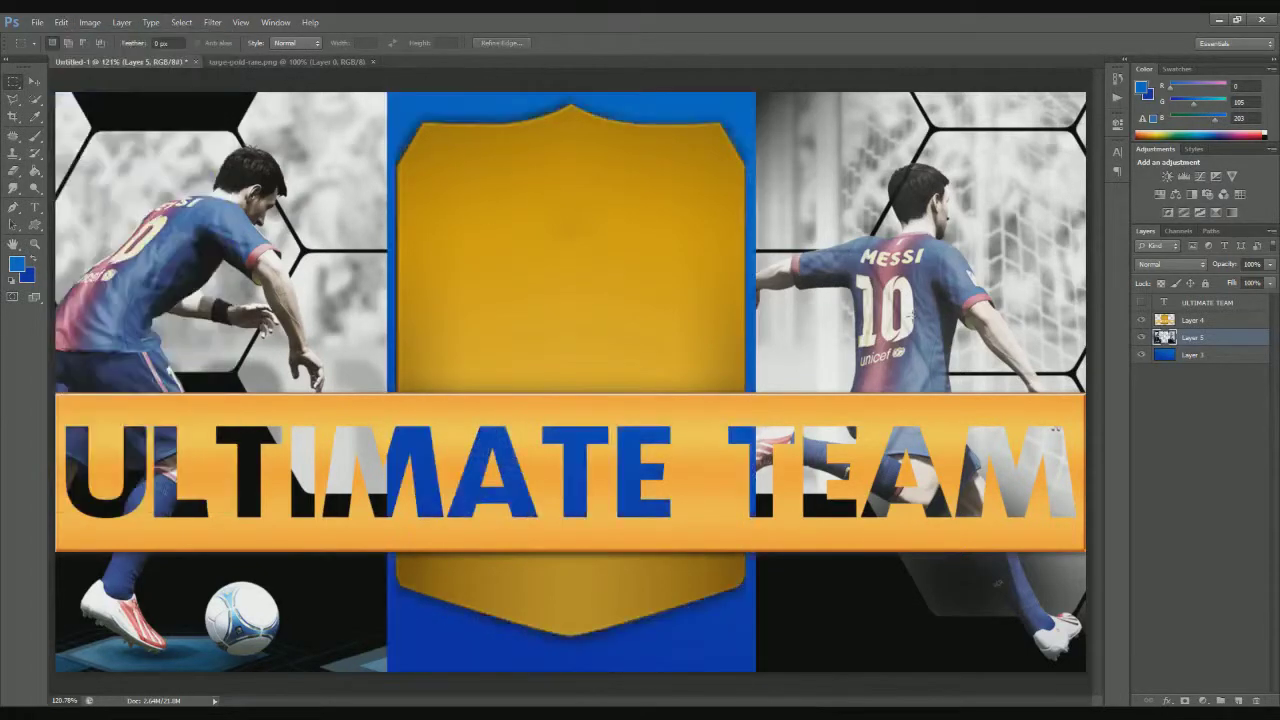
key("ctrl+shift+j")
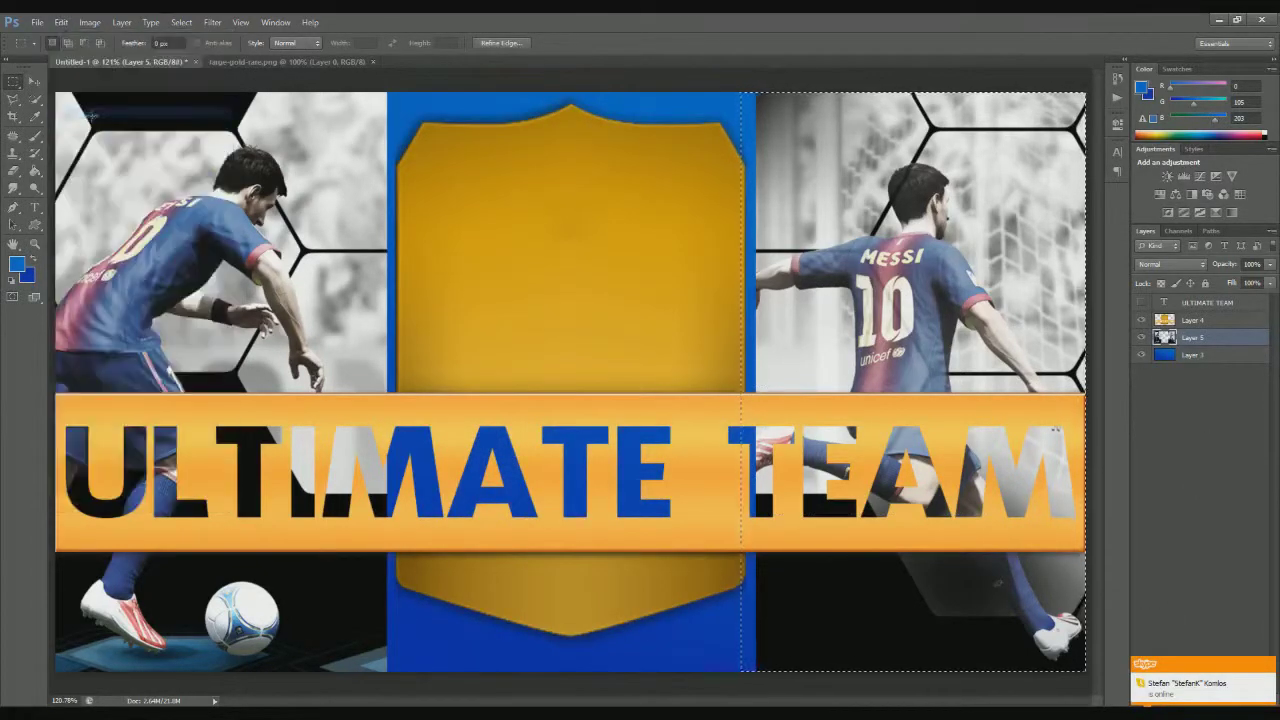
key("v")
mouse_move(955, 365)
left_mouse_down()
mouse_move(918, 355)
mouse_move(954, 365)
left_mouse_up()
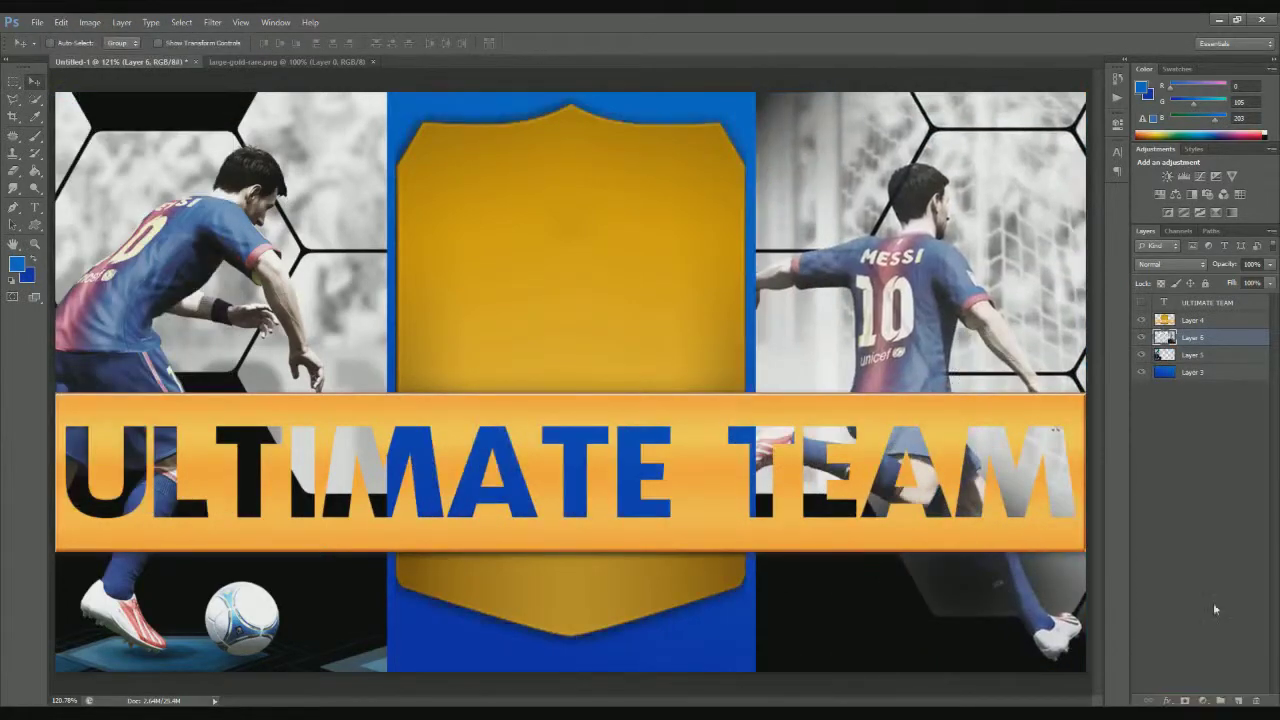
Step: Mask the right photo, fade its left edge with a black-to-white gradient, and set Overlay
left_click(1185, 700)
key("d")
key("g")
left_click_drag(760, 358, 826, 358)
left_click_drag(768, 318, 851, 313)
left_click(1170, 264)
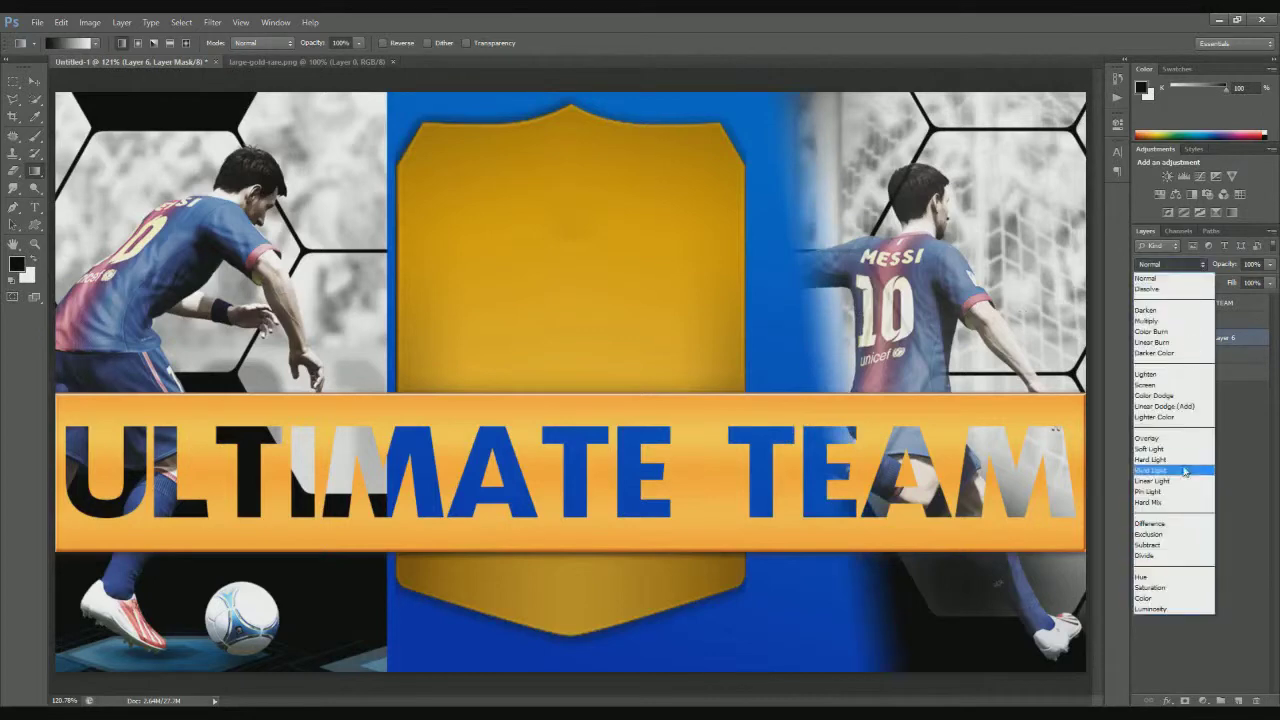
left_click(1166, 457)
Step: Paste the Overlay layer style onto the left photo and fade its right edge
right_click(1188, 355)
right_click(1204, 358)
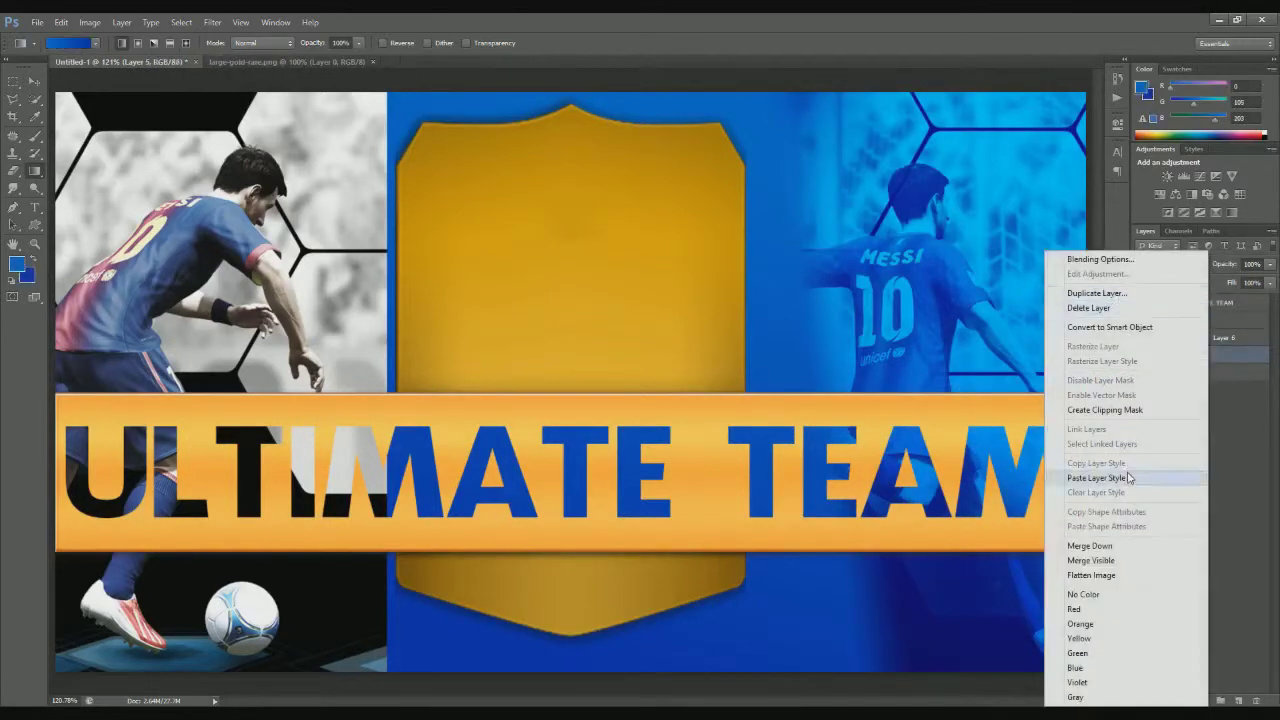
left_click(1190, 478)
left_click_drag(324, 304, 318, 301)
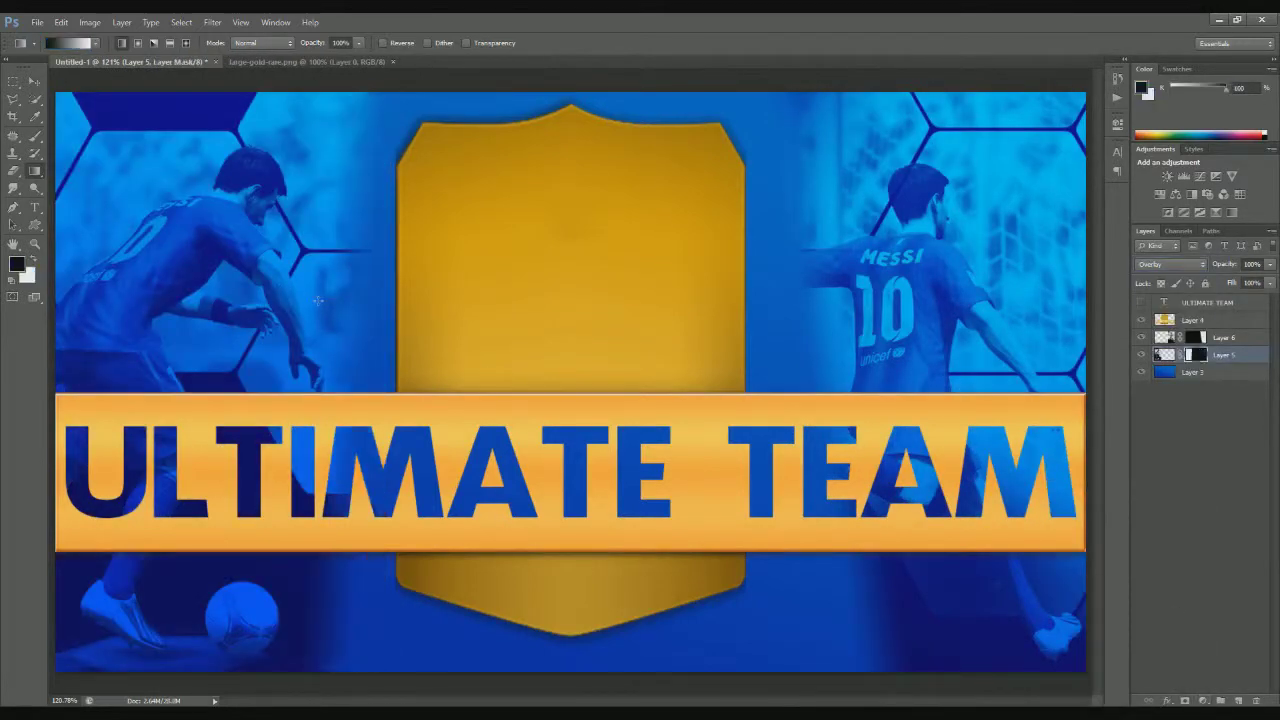
left_click(37, 22)
left_click(60, 52)
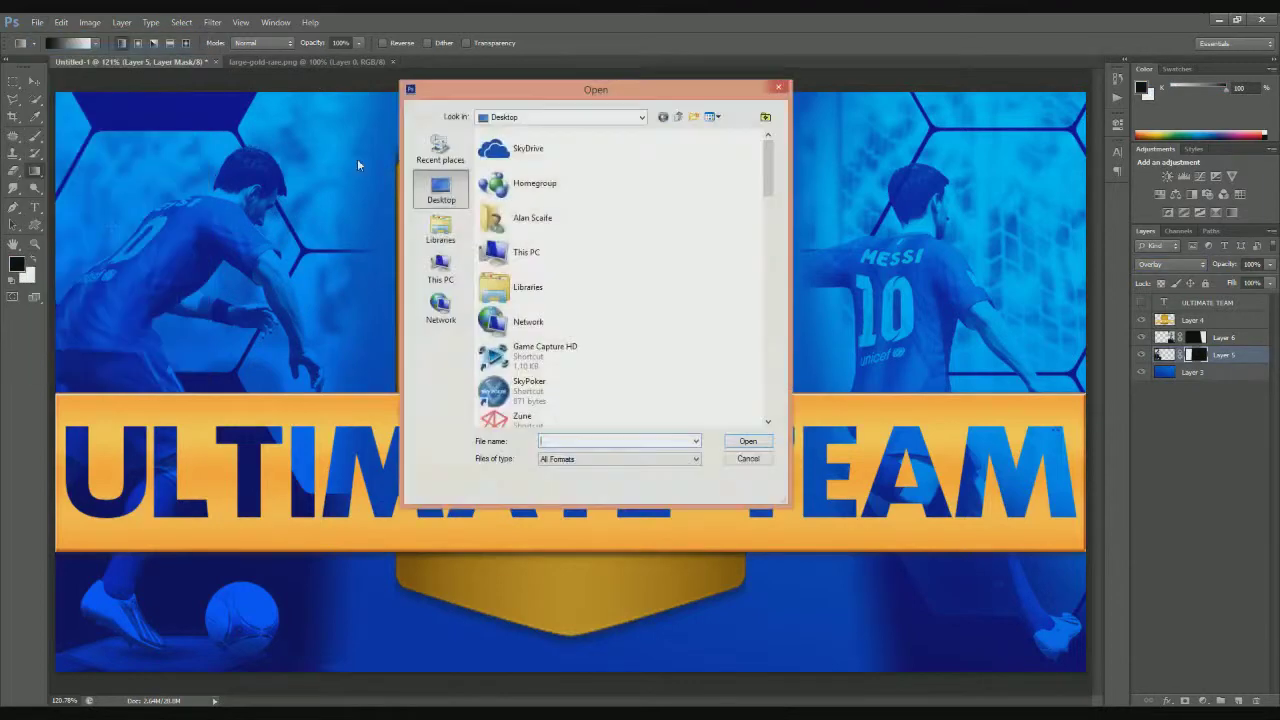
Step: Open the FIFA 14 logo image, copy the logo and paste it into the banner
mouse_move(768, 168)
left_mouse_down()
mouse_move(781, 273)
mouse_move(787, 228)
left_mouse_up()
double_click(548, 341)
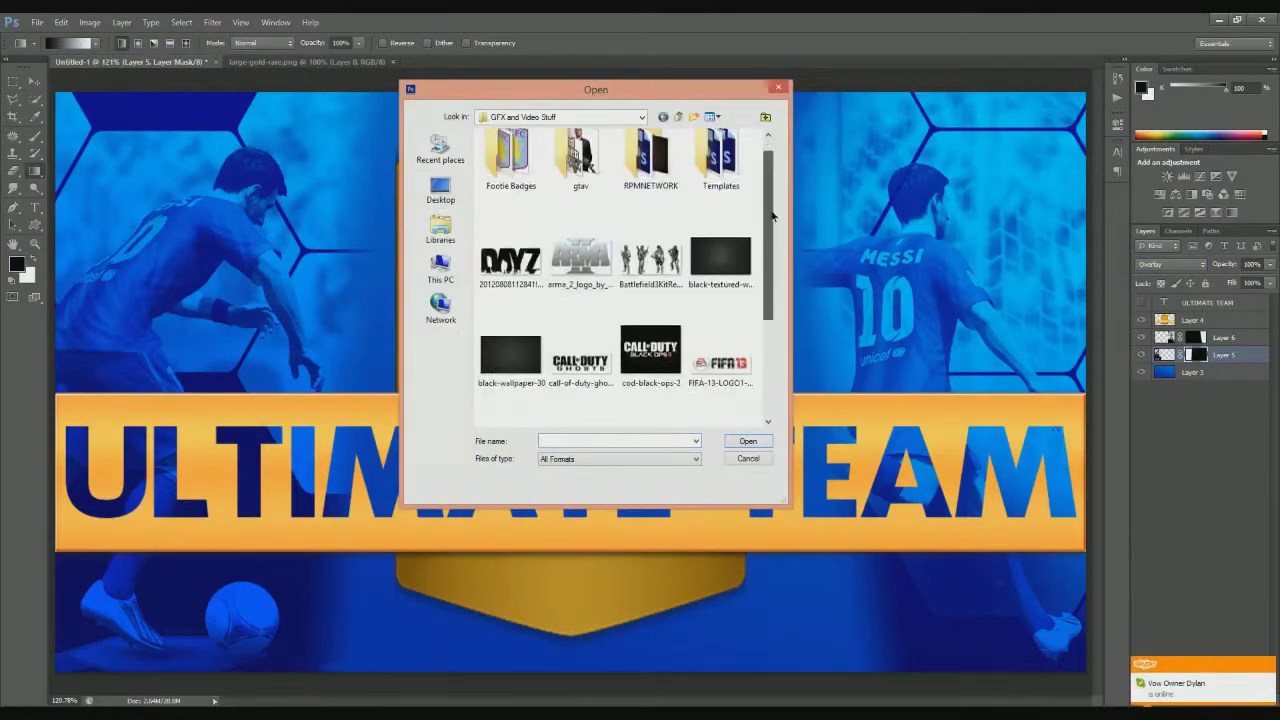
double_click(728, 349)
left_click(61, 22)
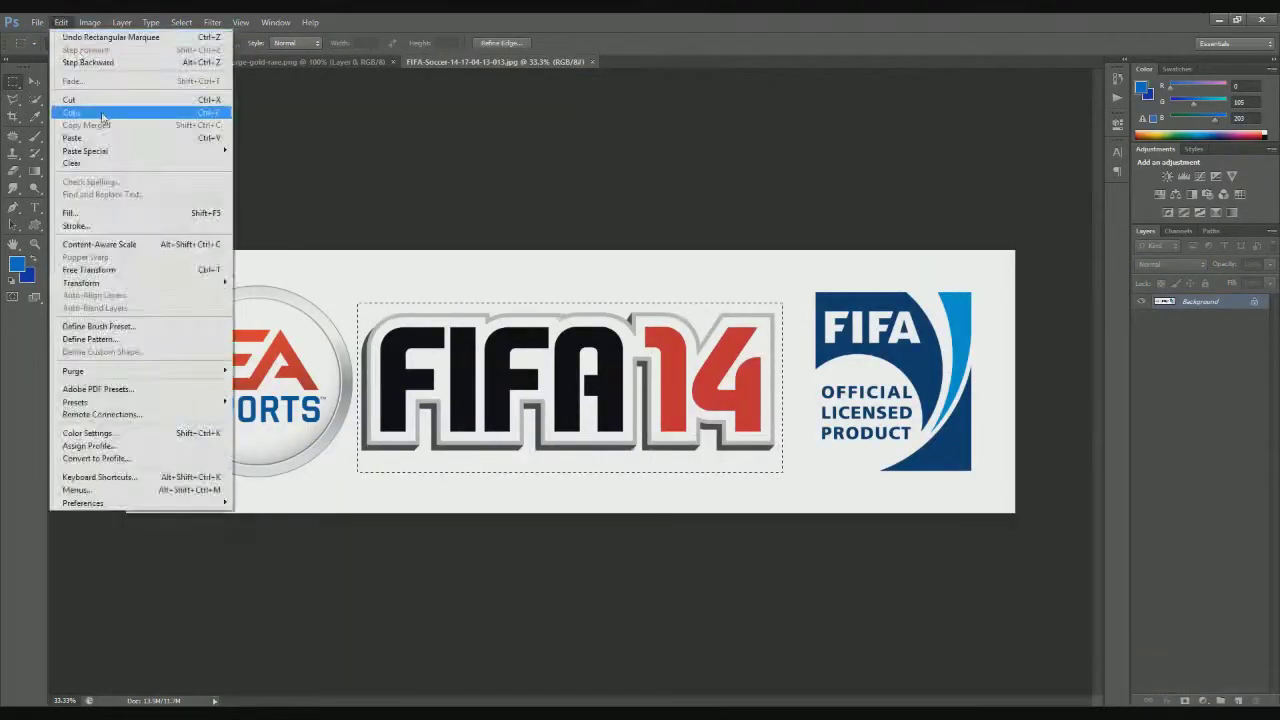
left_click(75, 108)
left_click(130, 61)
key("ctrl+v")
Step: Shrink the logo onto the top of the card and raise its layer above the card
key("ctrl+t")
left_click_drag(908, 553, 577, 205)
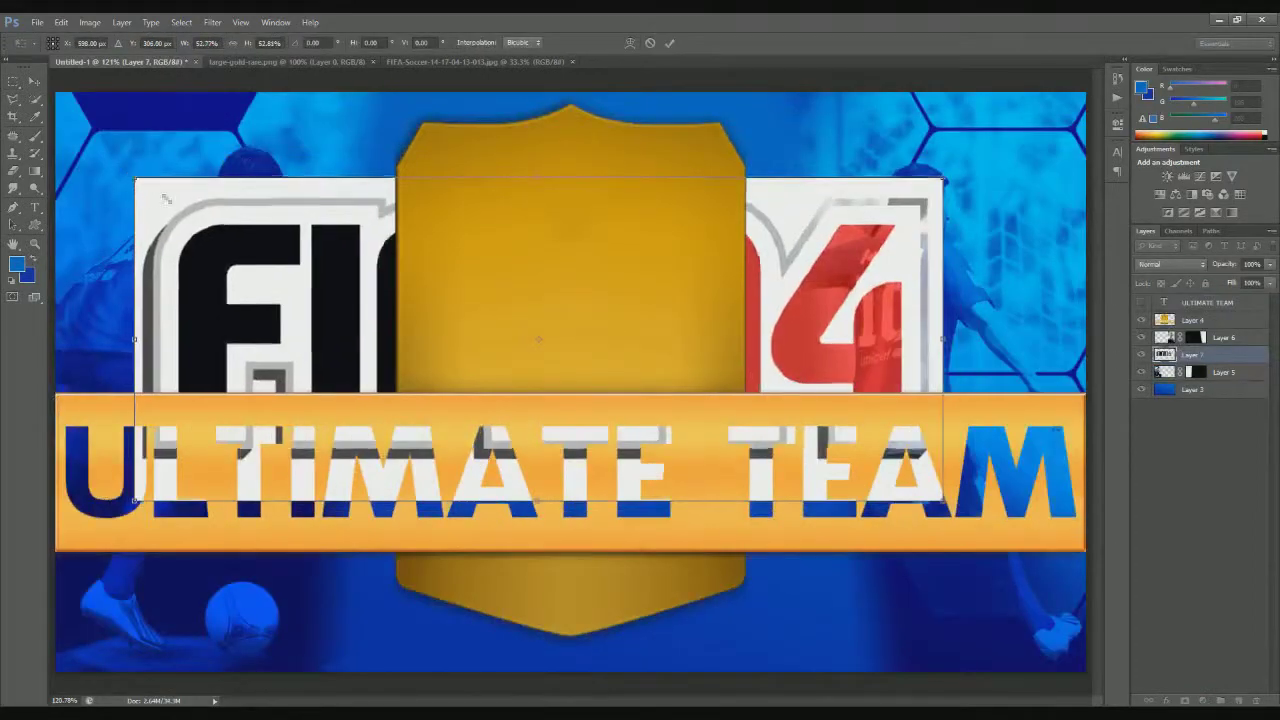
key("Return")
key("ctrl+bracketright")
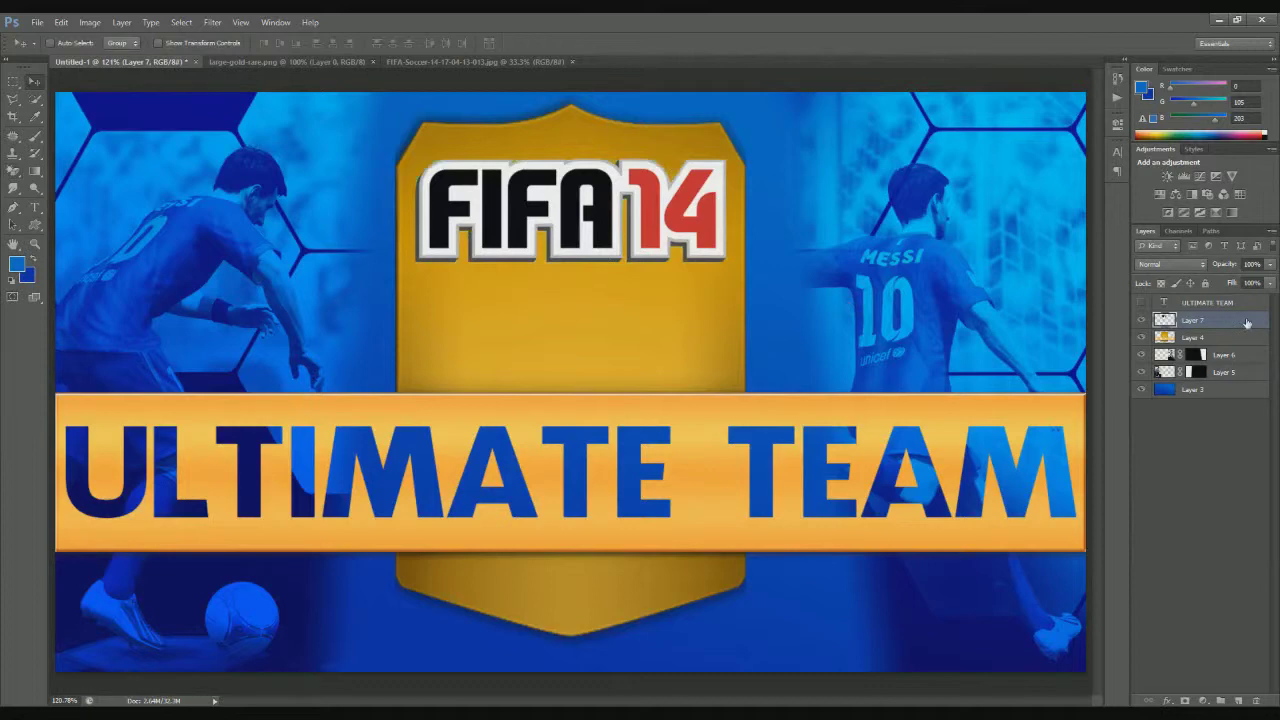
key("Right")
key("Right")
key("Right")
double_click(1207, 302)
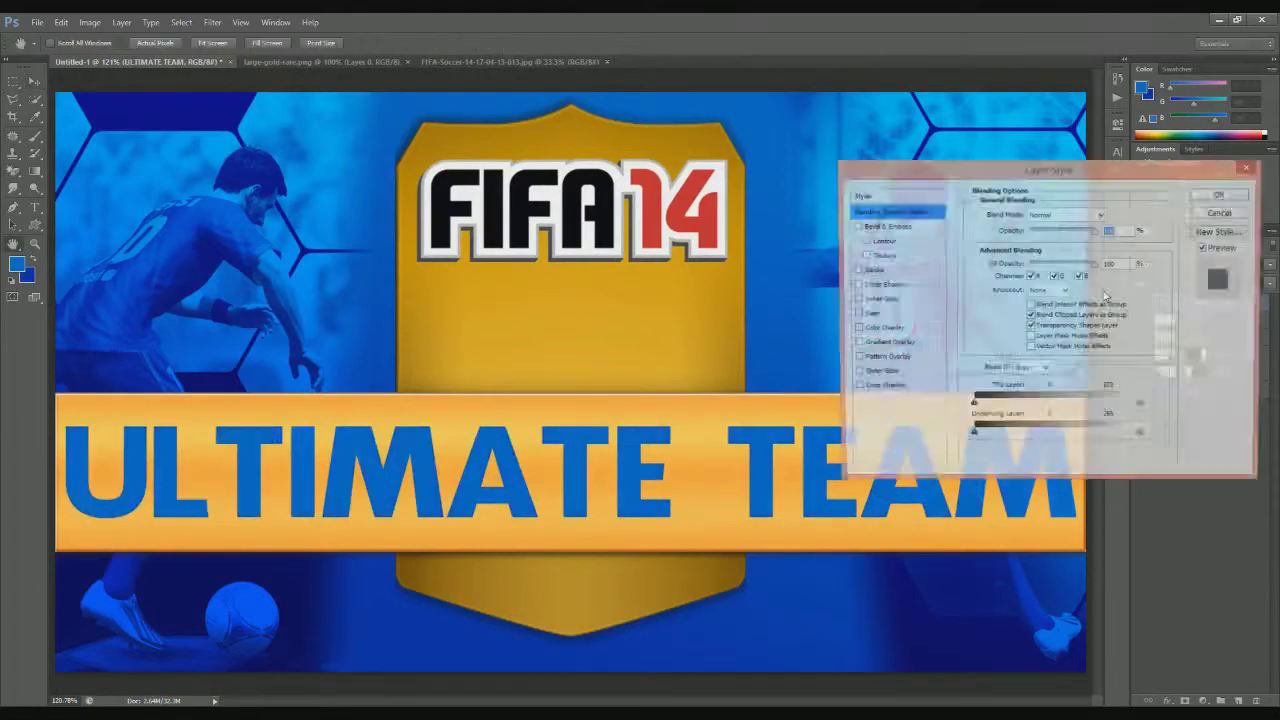
Step: Give ULTIMATE TEAM a white Color Overlay in Overlay mode plus a drop shadow
left_click(1111, 205)
left_click(1055, 214)
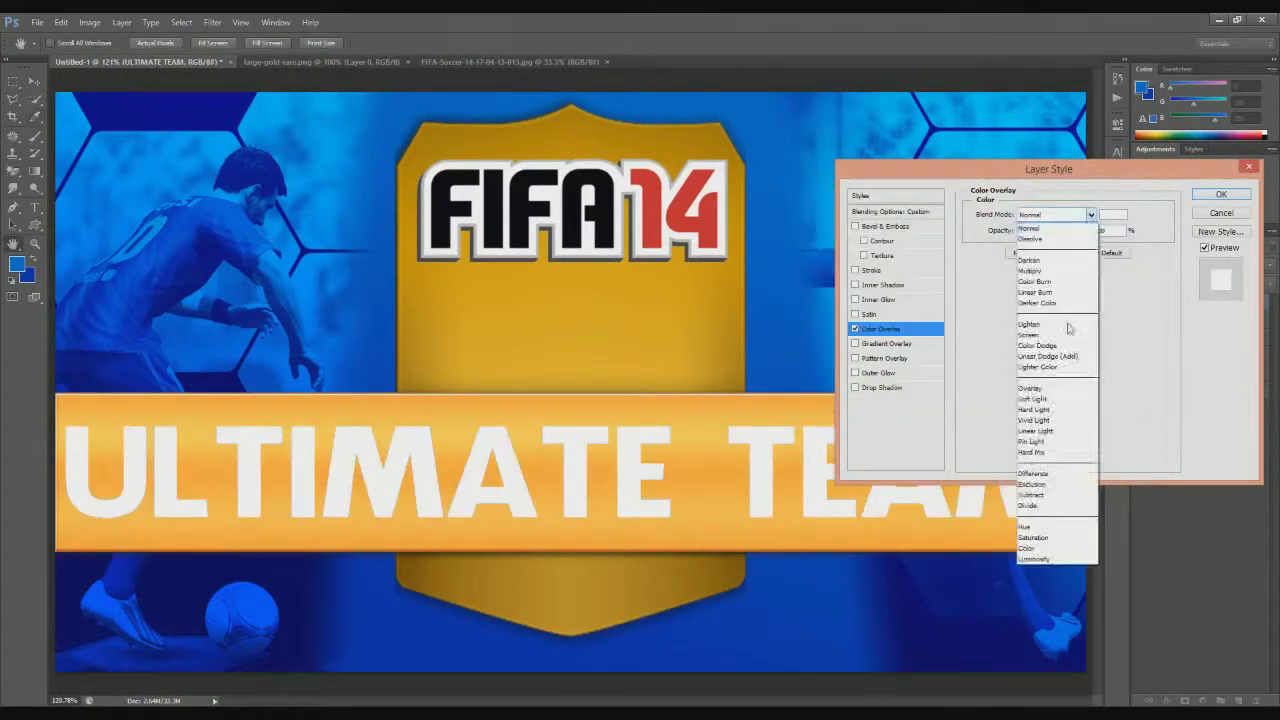
left_click(1050, 380)
left_click(888, 389)
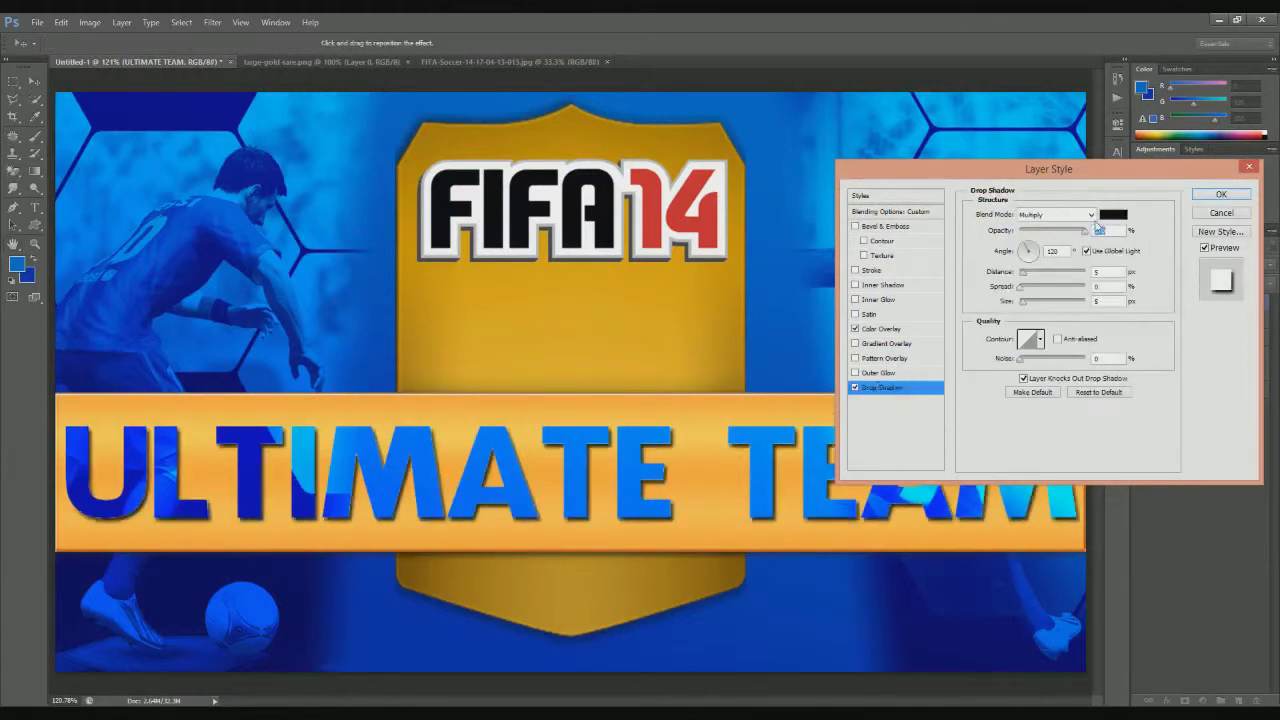
Step: Add a gradient-filled stroke outline to the text
left_click(871, 270)
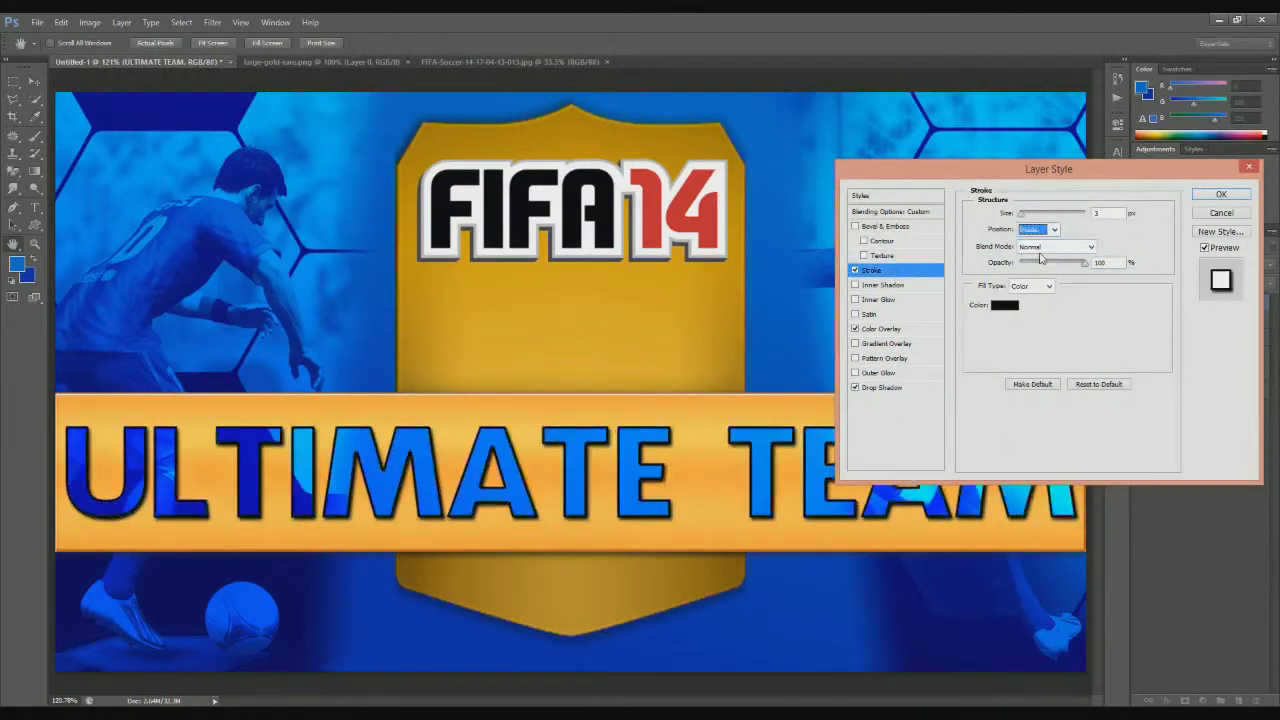
left_click(1004, 305)
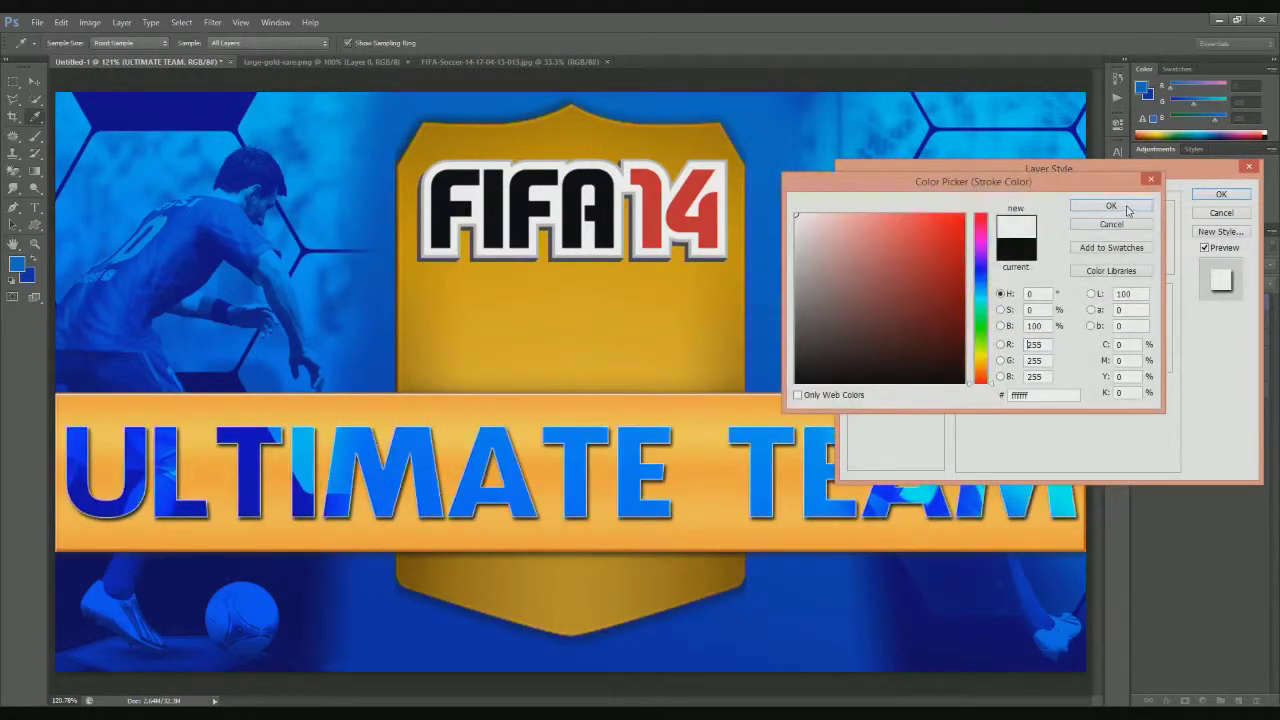
left_click(1111, 206)
left_click(1025, 289)
left_click(1013, 314)
left_click(1040, 303)
Step: Make the stroke gradient dark gold on both stops with Reflected style
double_click(829, 471)
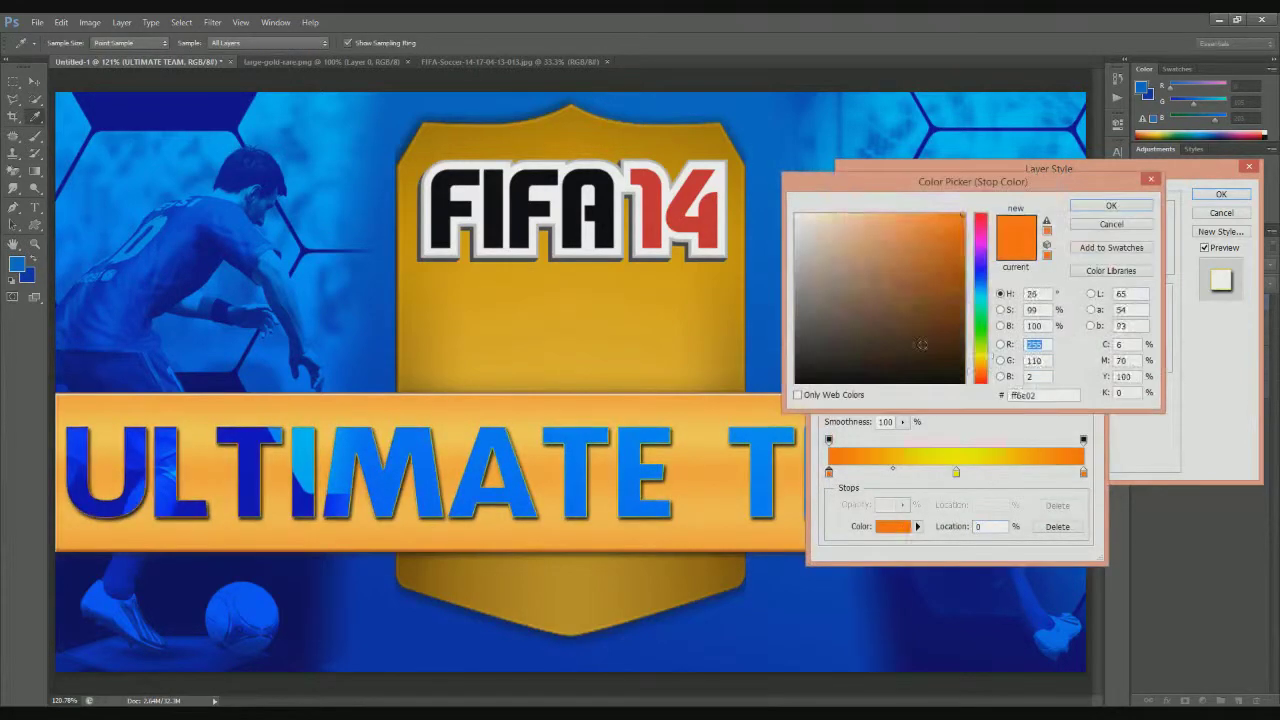
left_click(930, 240)
left_click(1111, 206)
double_click(1083, 471)
left_click(961, 273)
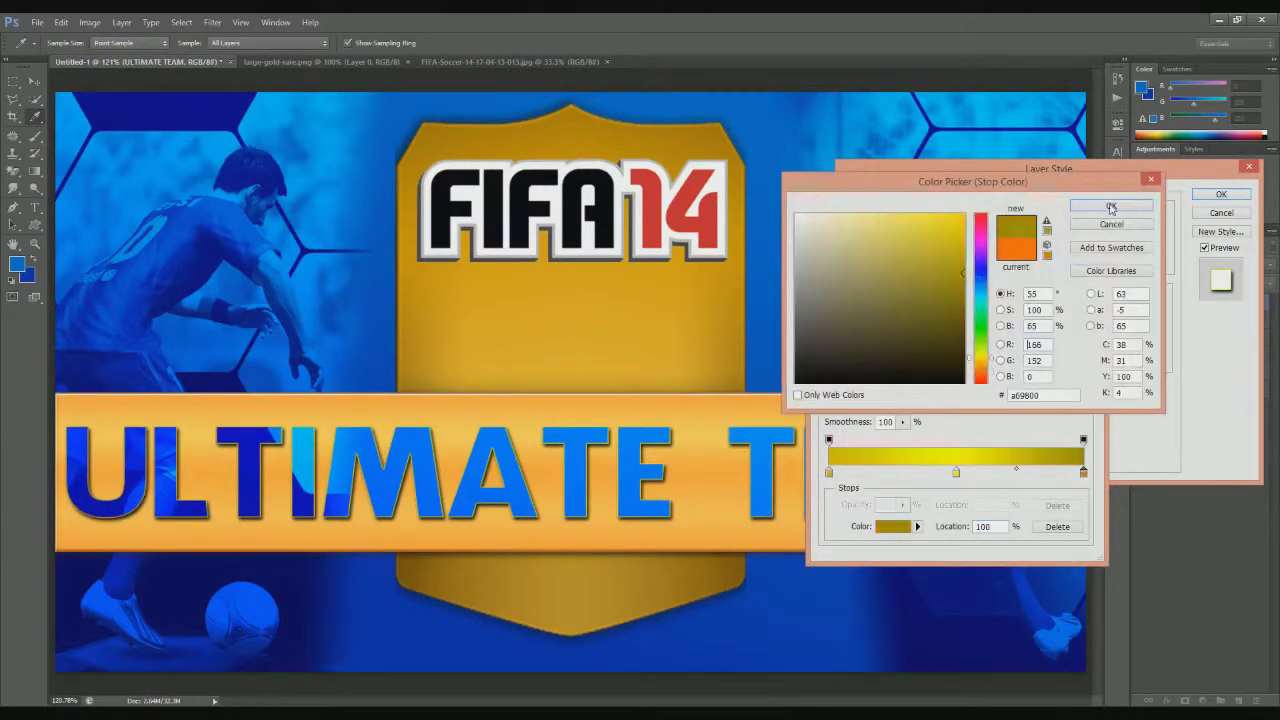
left_click(1111, 206)
left_click(1065, 202)
left_click(1037, 320)
left_click(1035, 373)
Step: Add an inner shadow to the text with Normal blending
left_click_drag(1048, 168, 912, 83)
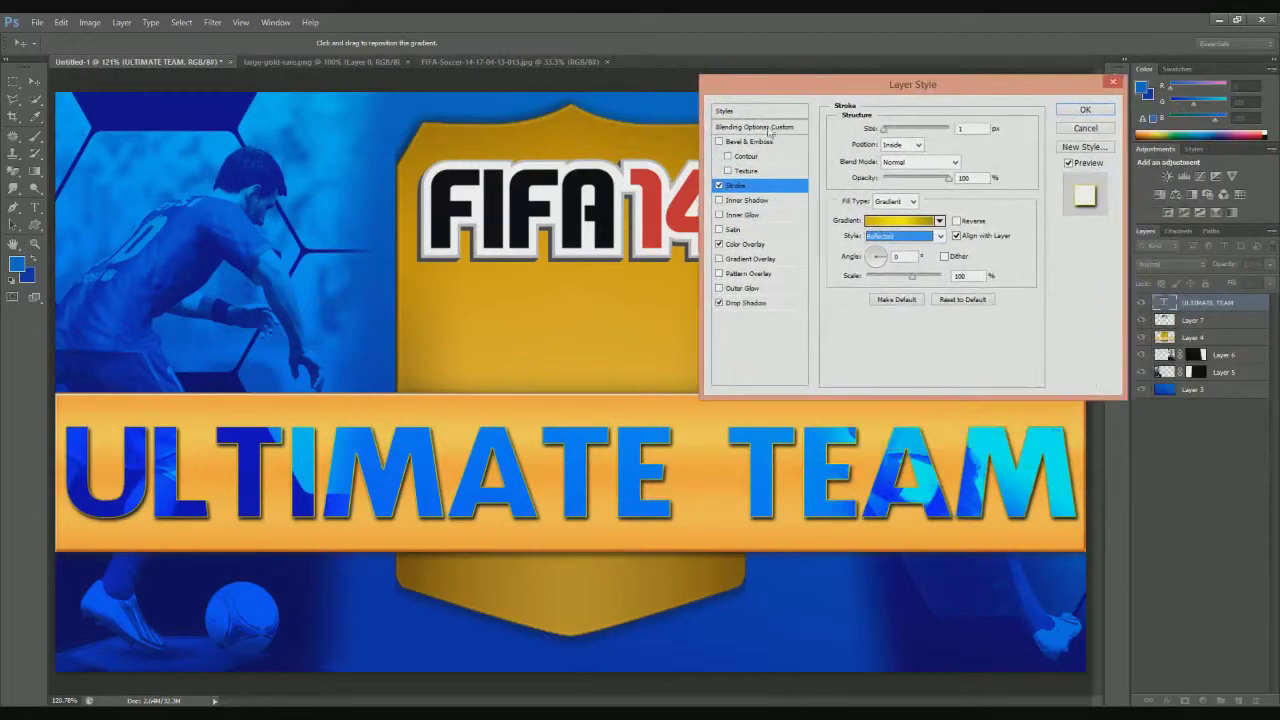
left_click(745, 244)
left_click(747, 200)
left_click(920, 130)
left_click(915, 128)
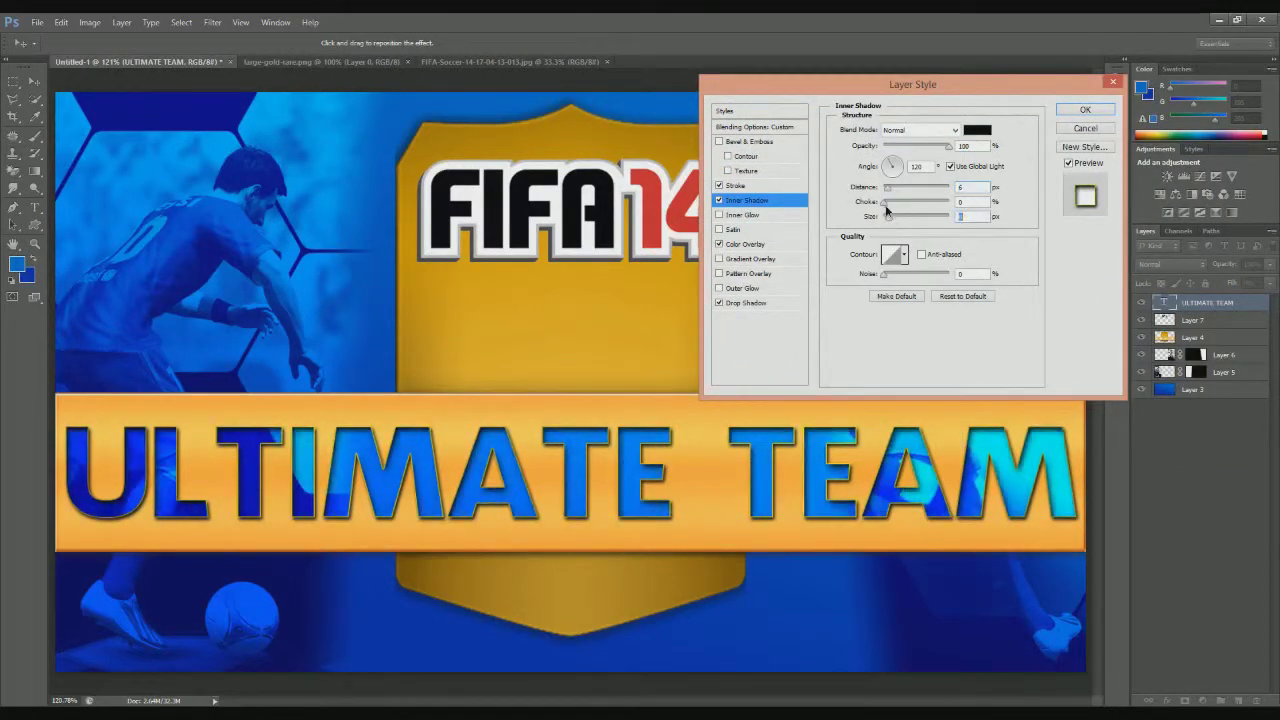
Step: Try Soft Light and other blend modes for the Color Overlay
left_click(745, 244)
left_click(920, 130)
left_click(917, 314)
left_click(920, 130)
left_click(912, 401)
key("Up")
key("Up")
key("Up")
key("Up")
key("Up")
key("Up")
key("Up")
key("Up")
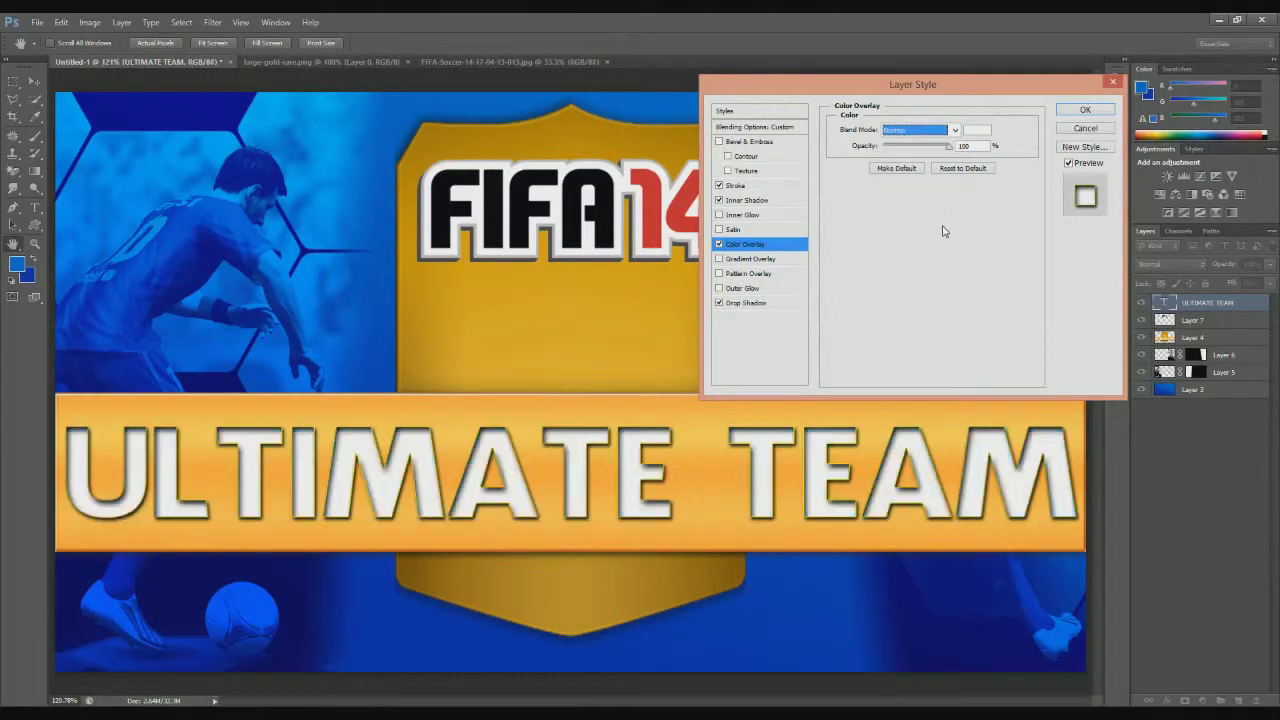
Step: Keep stroke off, drop shadow and inner shadow on, and apply the text effects
left_click(718, 185)
left_click(719, 200)
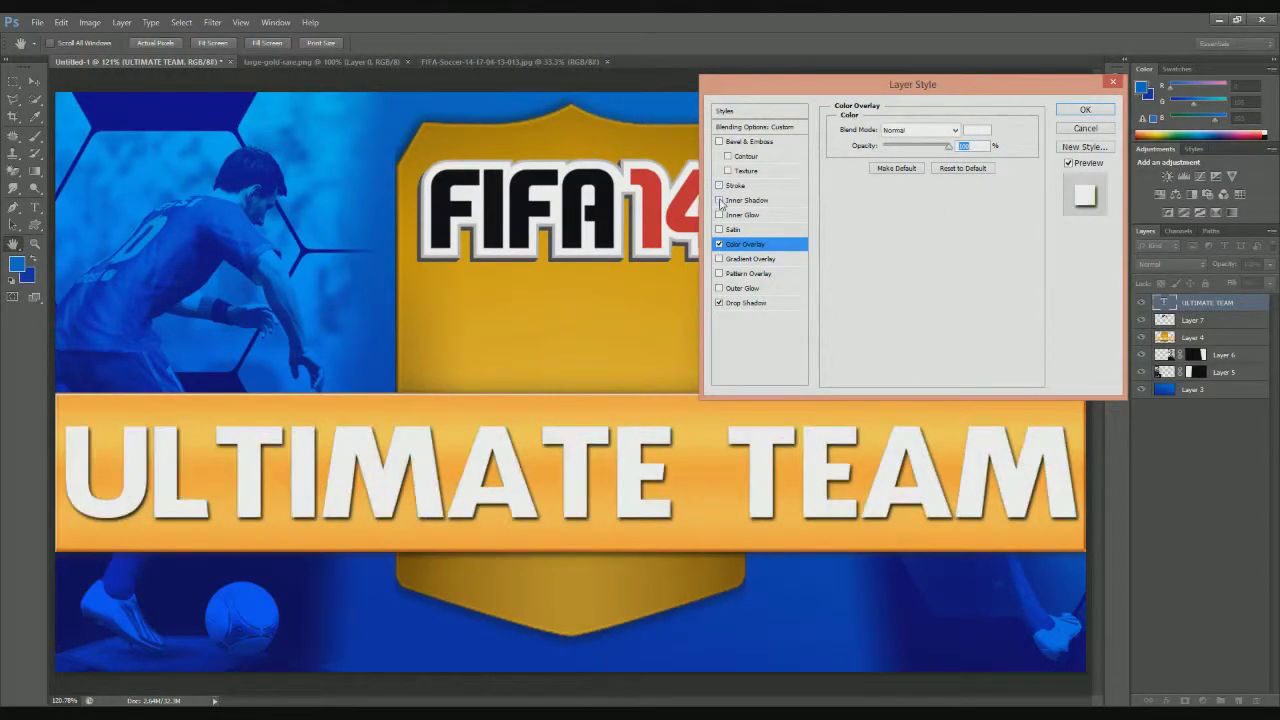
left_click(718, 303)
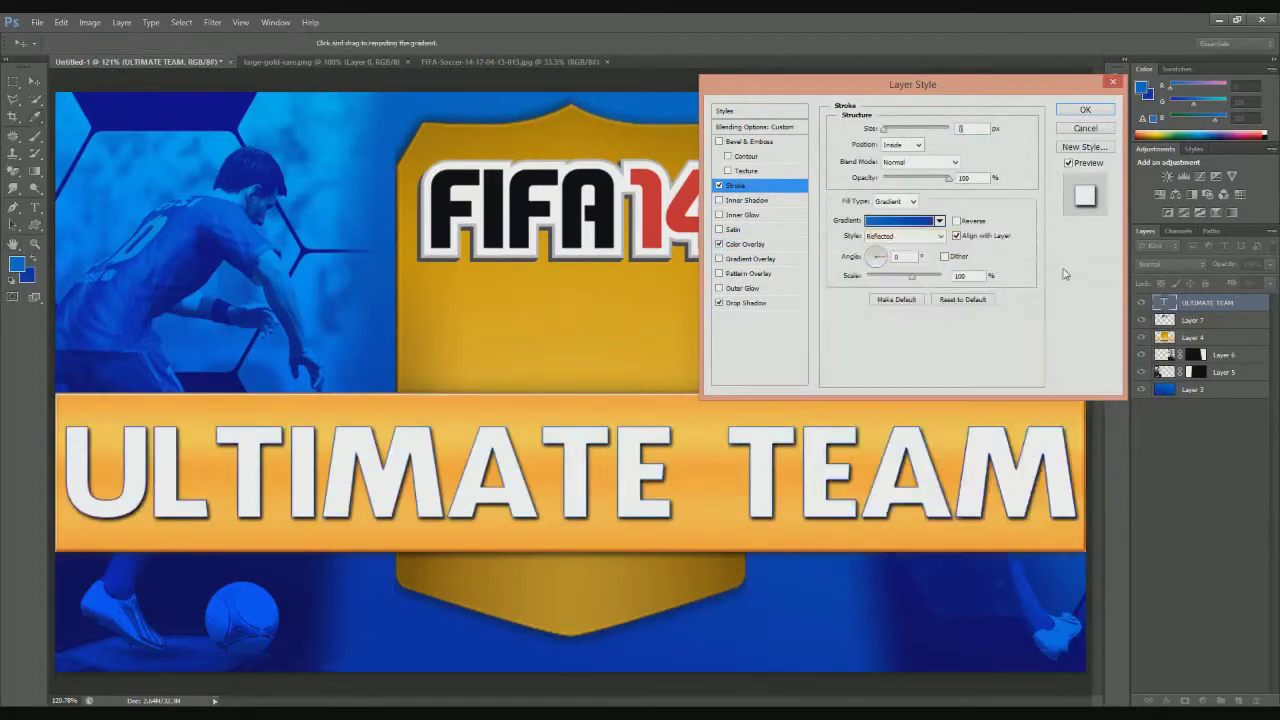
left_click(719, 200)
left_click(747, 200)
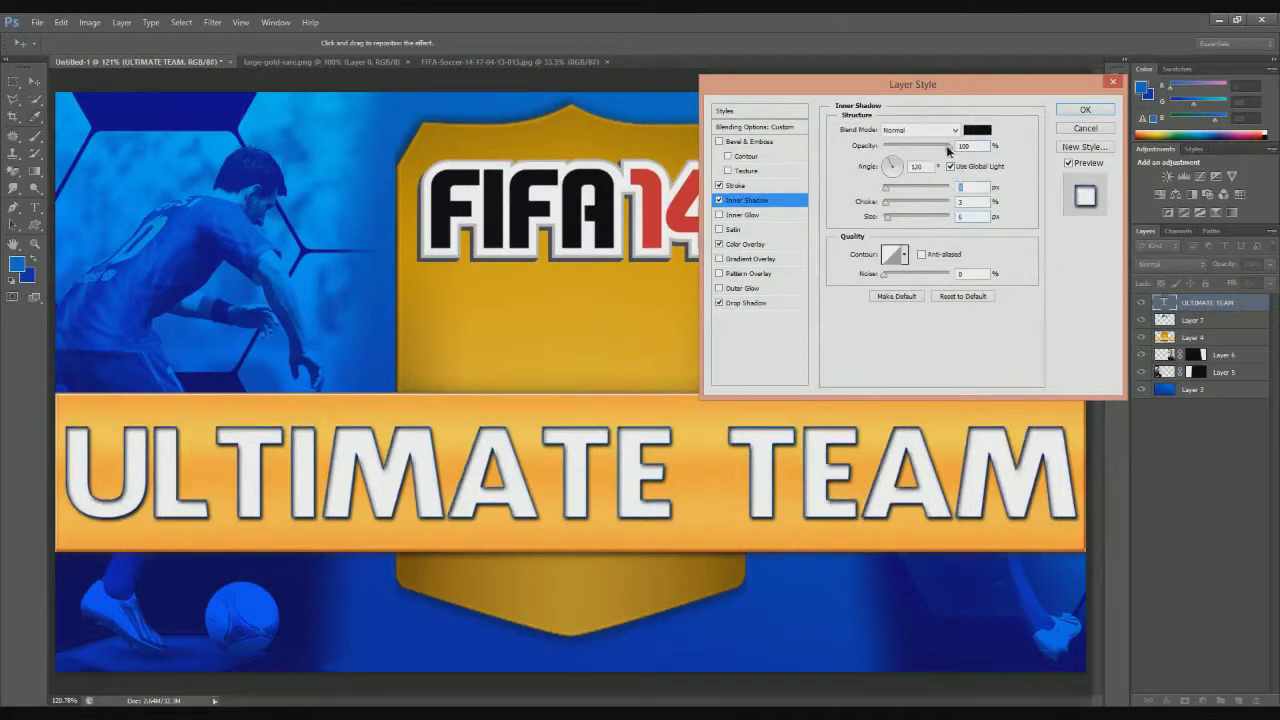
left_click(1085, 109)
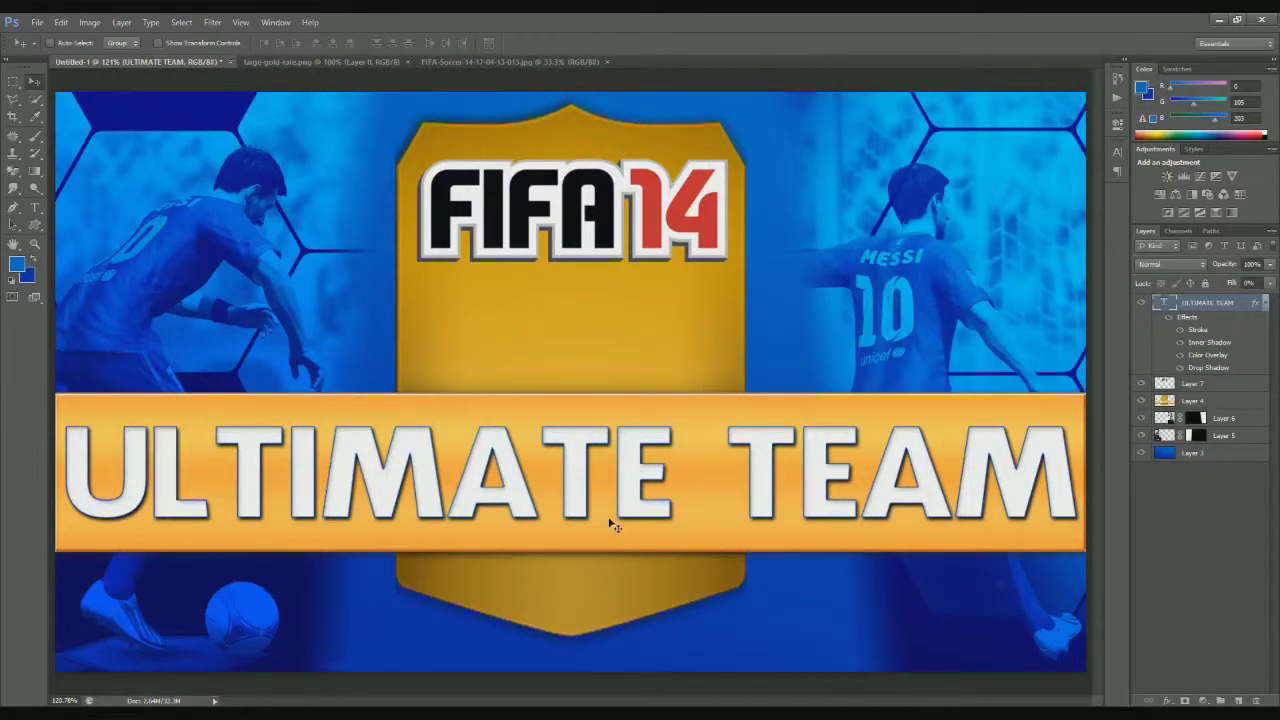
Step: Type the 'FEARCRAFTS' title above the ULTIMATE TEAM bar and cycle fonts to find a thin one
key("t")
left_click(234, 330)
type("FEARCRAFTS")
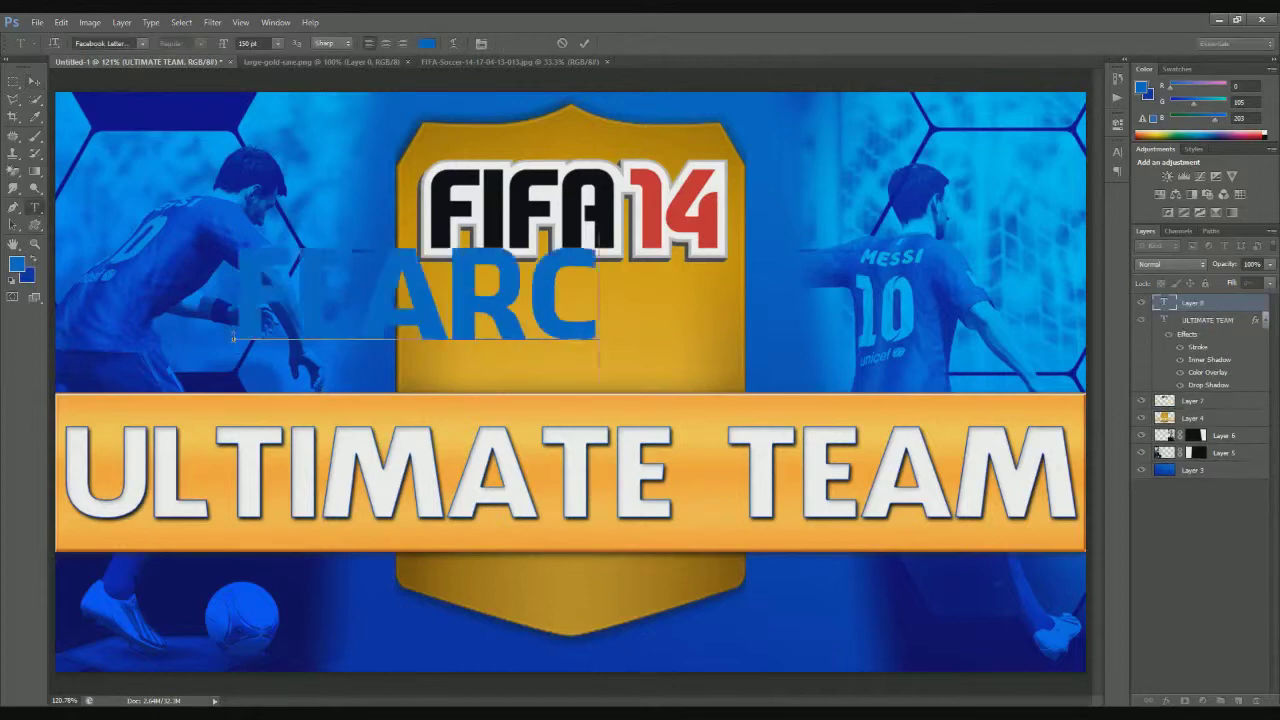
left_click(143, 43)
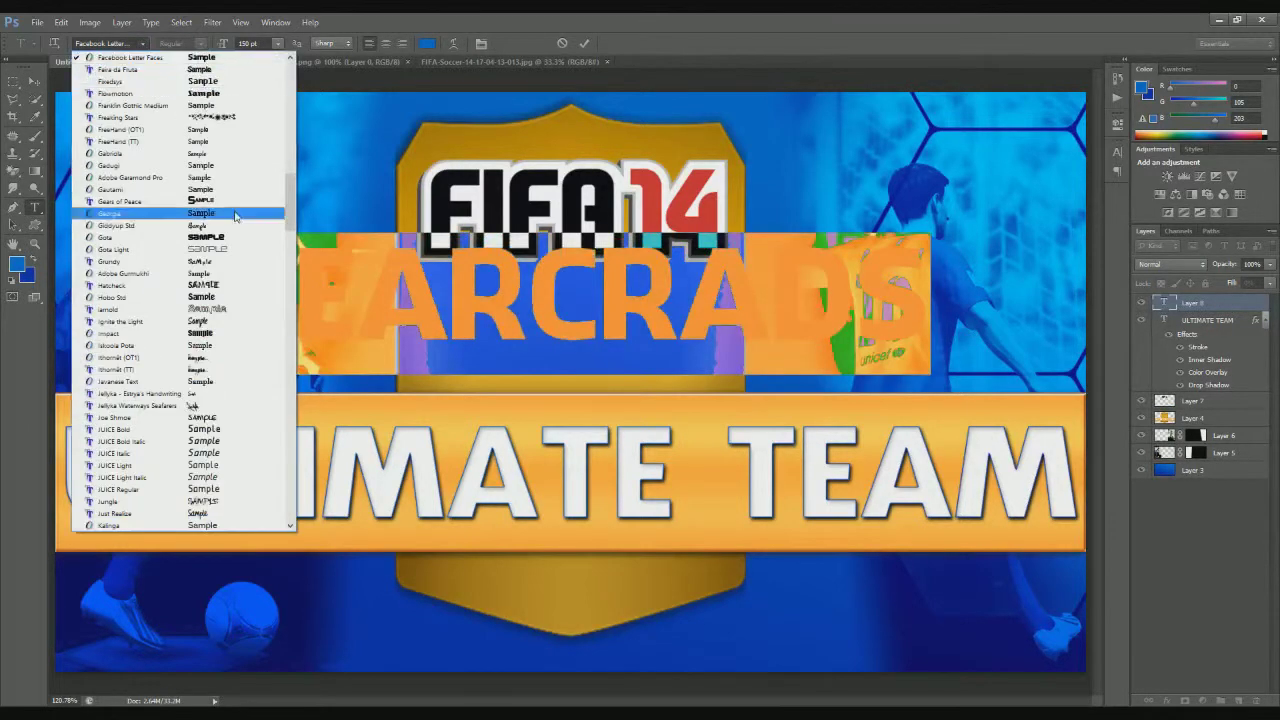
left_click(205, 286)
key("Down")
key("Down")
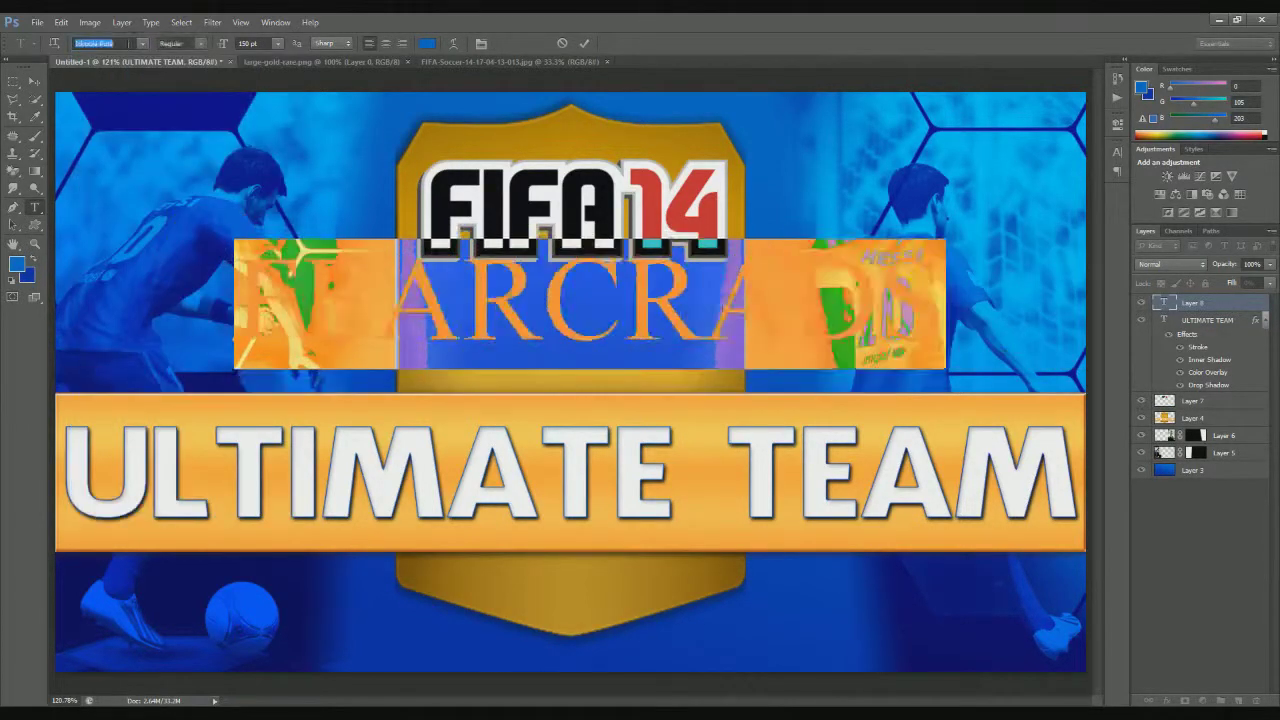
key("Down")
key("Down")
key("Down")
key("Down")
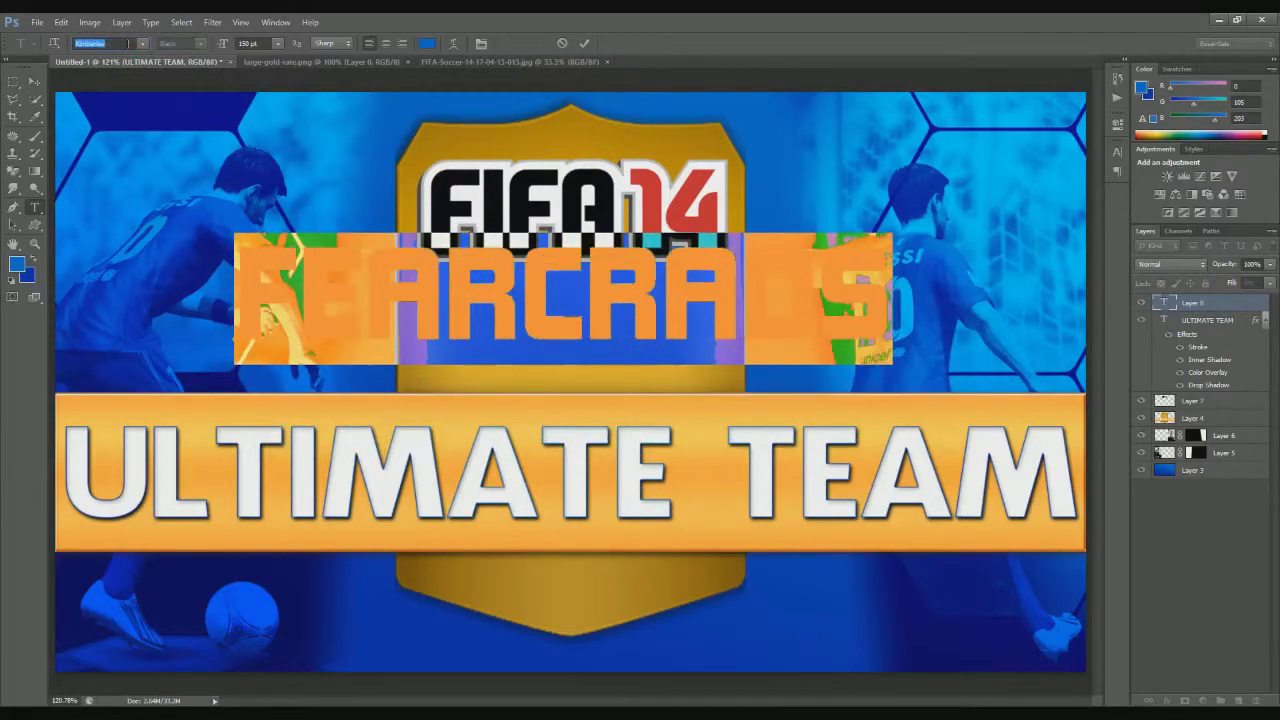
key("Down")
key("Down")
key("Down")
key("Down")
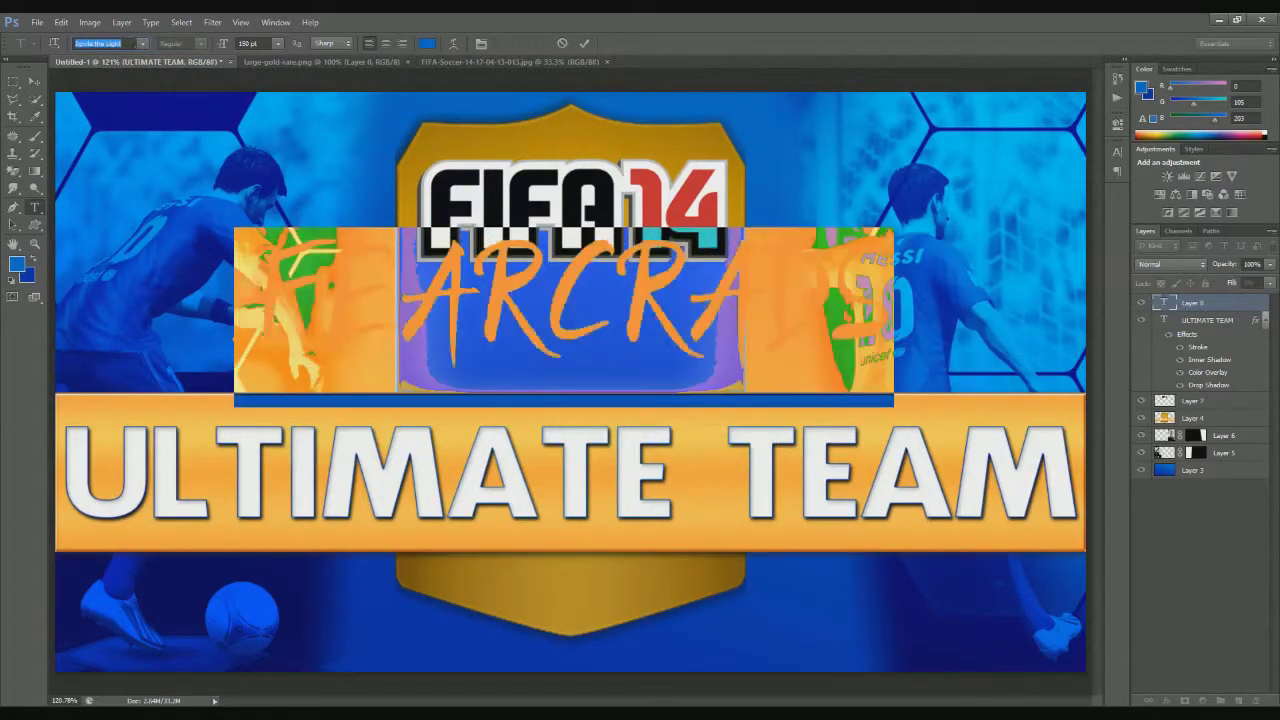
key("Down")
key("Down")
key("Down")
key("Down")
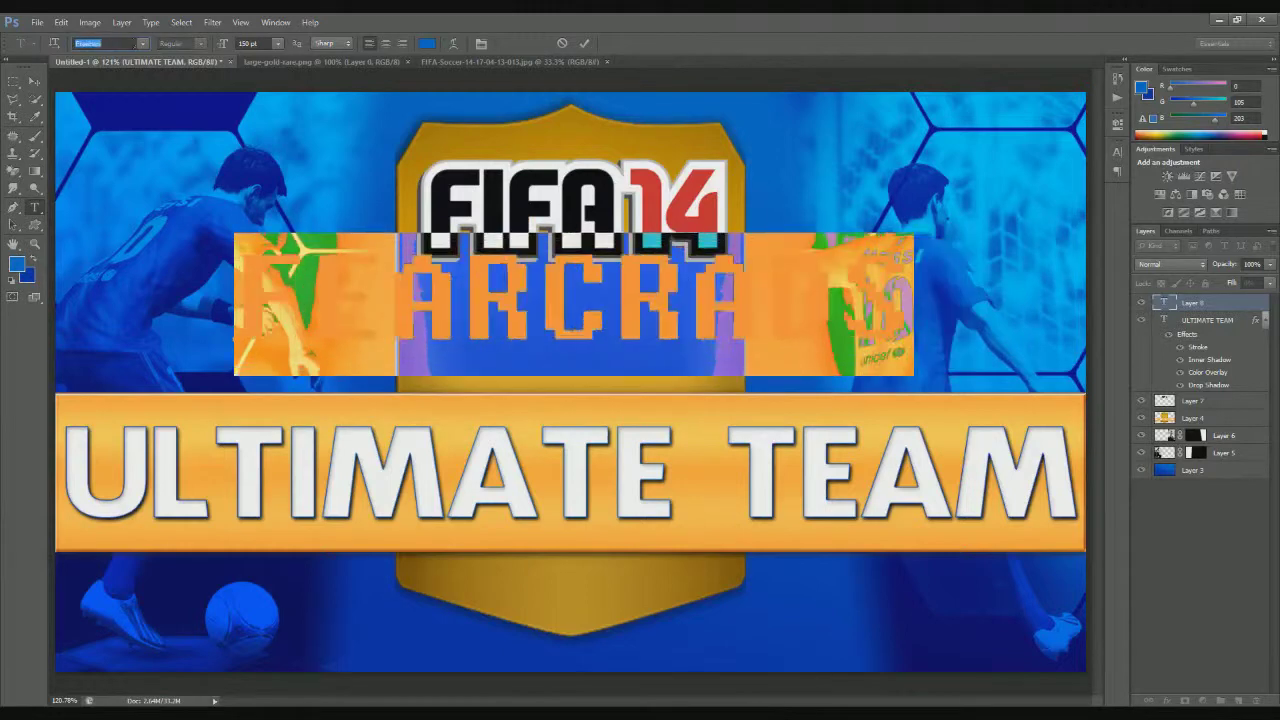
key("Down")
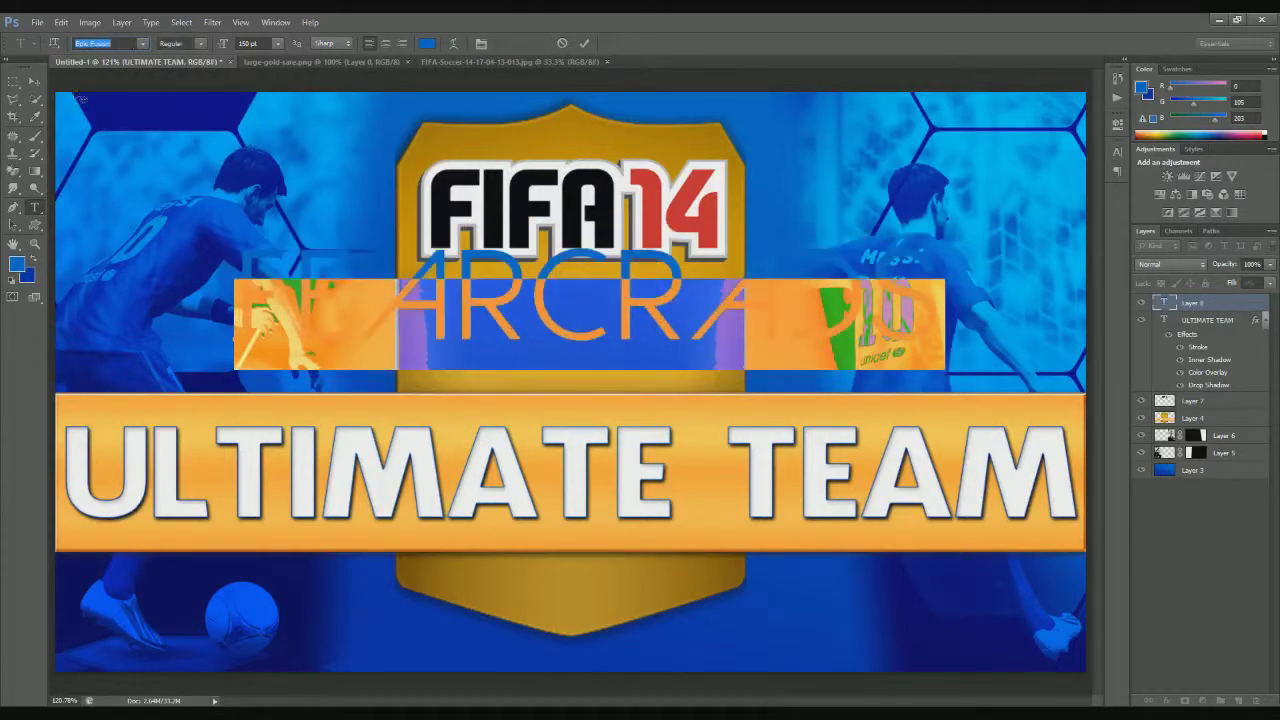
key("Down")
key("Down")
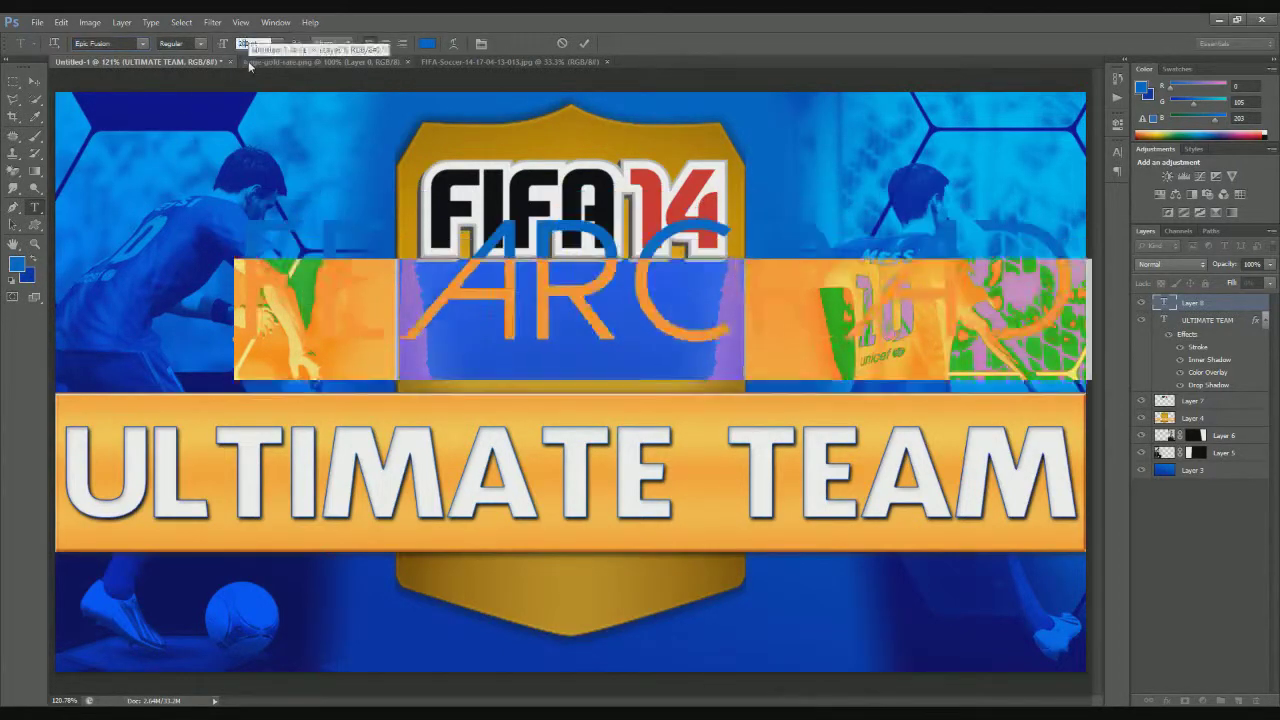
key("Down")
Step: Rotate the title to about -3.23° so it tilts slightly
key("ctrl+t")
left_click_drag(1000, 455, 986, 449)
left_click(1245, 302)
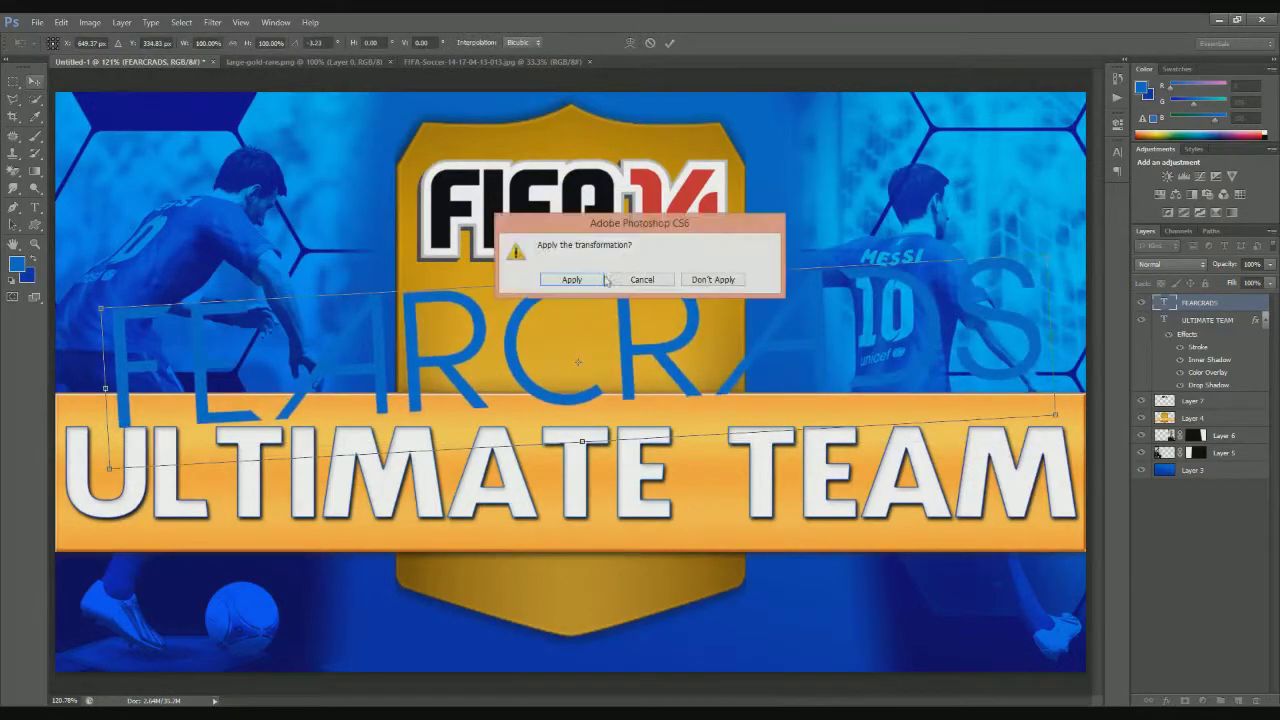
Step: Apply the rotation and give FEARCRADS a plain white style after trying gold, green and red presets
key("Return")
double_click(1245, 302)
left_click(948, 158)
mouse_move(898, 86)
left_mouse_down()
mouse_move(1232, 366)
mouse_move(1034, 300)
mouse_move(943, 220)
mouse_move(1000, 197)
mouse_move(1106, 374)
mouse_move(1016, 252)
left_mouse_up()
left_click(1075, 250)
left_click(971, 457)
left_click(881, 278)
left_click(881, 320)
left_click(1038, 278)
left_click(929, 292)
Step: Expand the letter selection by 10 px and fill it blue on a new layer
left_click(1177, 278)
left_click(181, 22)
left_click(340, 195)
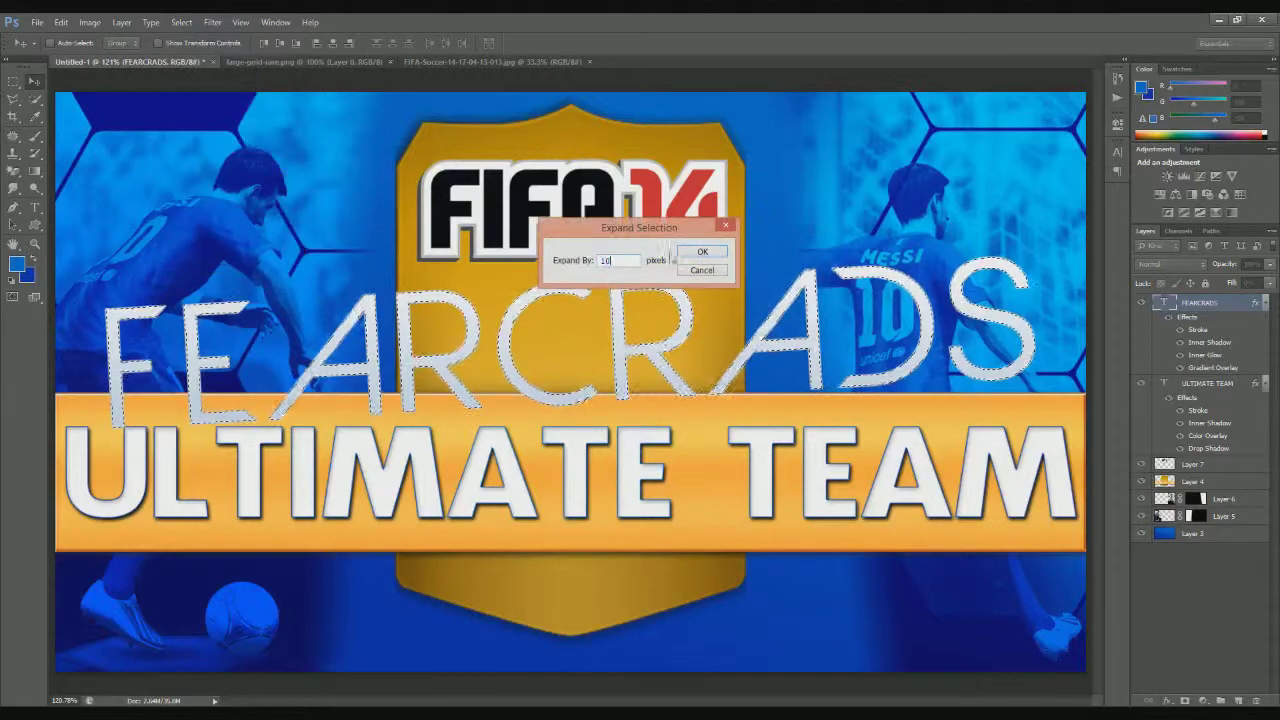
left_click(700, 246)
left_click(121, 22)
left_click(287, 38)
key("Return")
key("g")
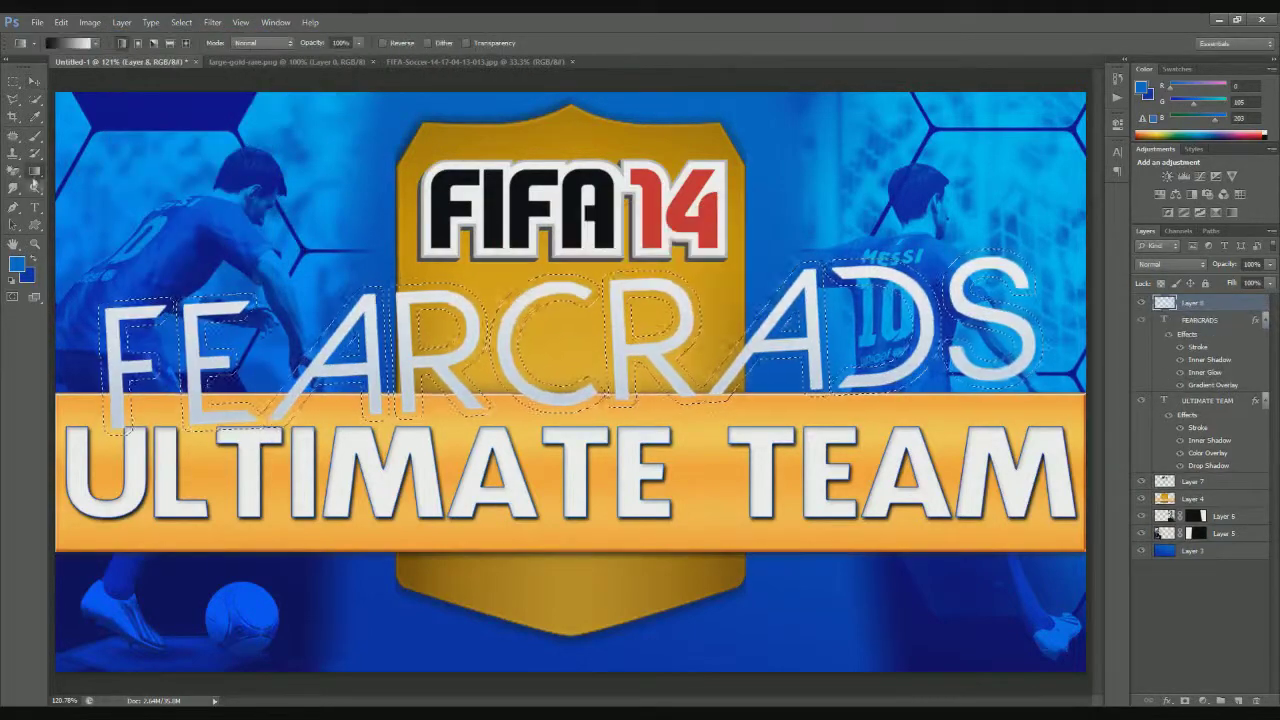
left_click(163, 312)
double_click(1215, 302)
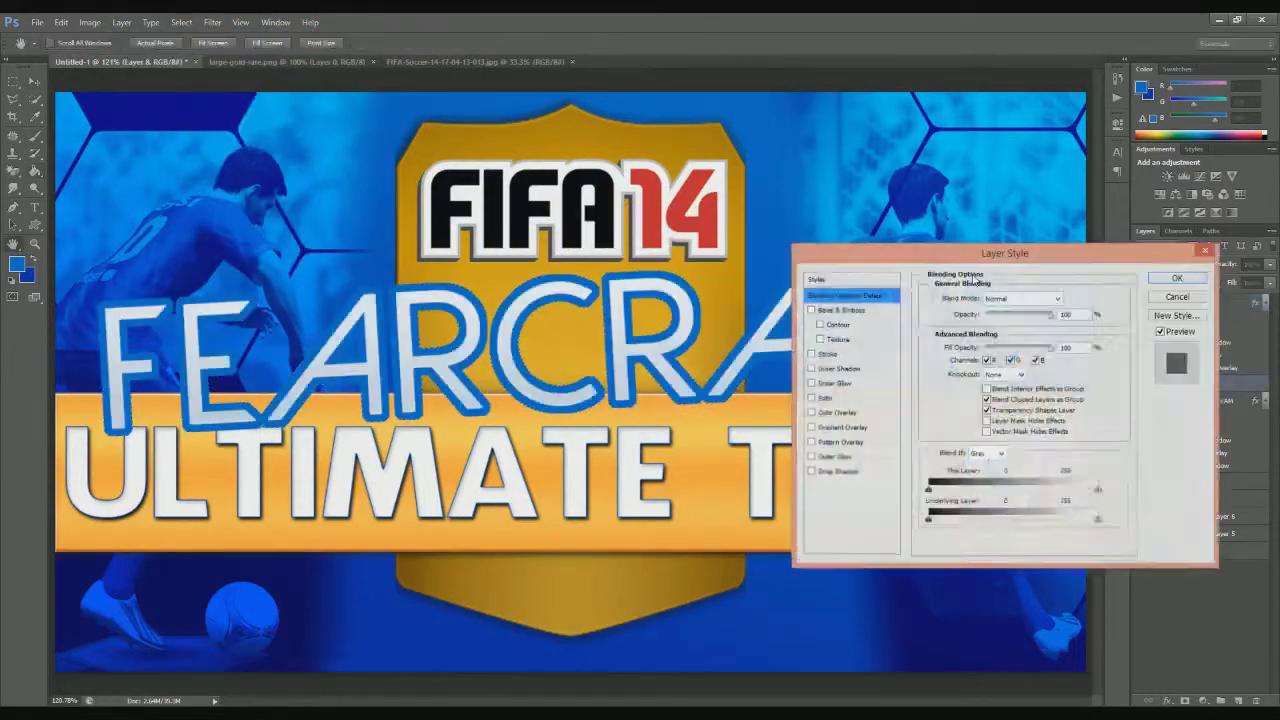
Step: Try orange, blue, green and gold style presets on FEARCRADS, loading the gold styles library
left_click(843, 206)
left_click(957, 218)
left_click(1084, 217)
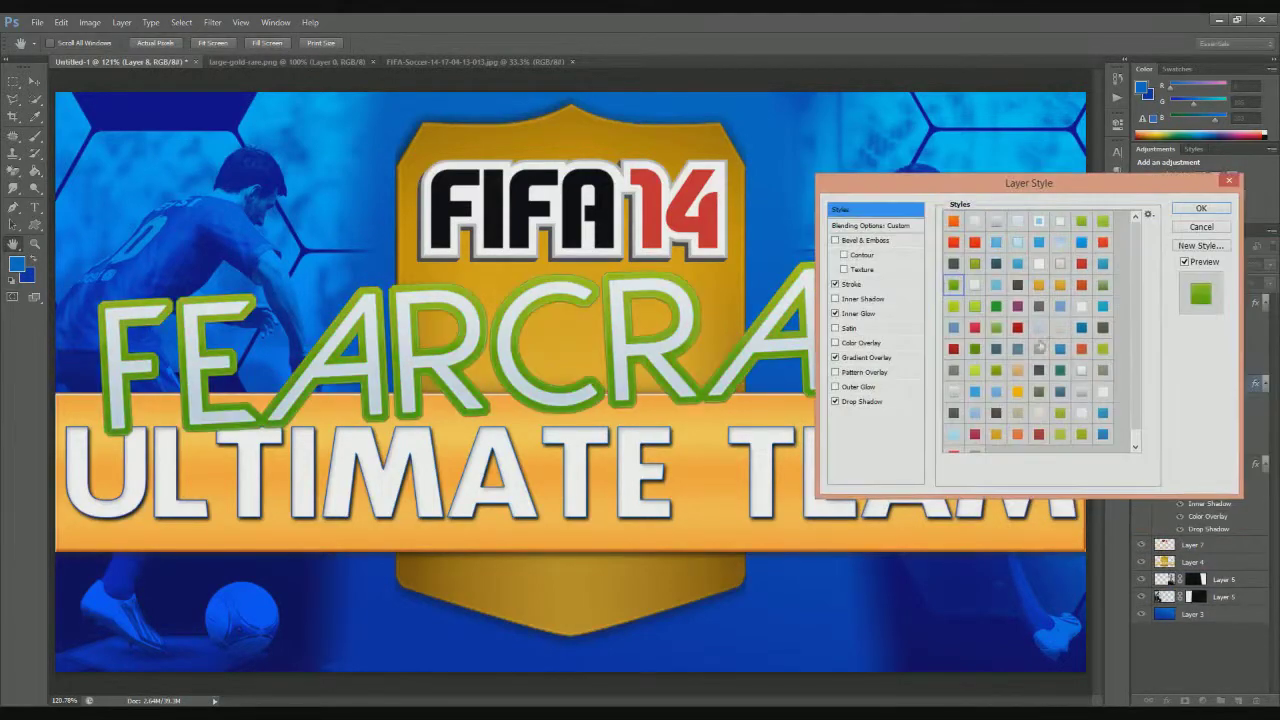
left_click(1041, 366)
mouse_move(907, 183)
left_mouse_down()
mouse_move(851, 245)
mouse_move(846, 232)
left_mouse_up()
left_click(1022, 287)
left_click(916, 415)
left_click(958, 479)
left_click(1022, 266)
left_click(1089, 260)
left_click(950, 690)
left_click(571, 277)
left_click(1003, 290)
left_click(1126, 258)
Step: Load a mixed styles library and make FEARCRADS dark lettering with a gold outline
double_click(1200, 302)
left_click(1089, 260)
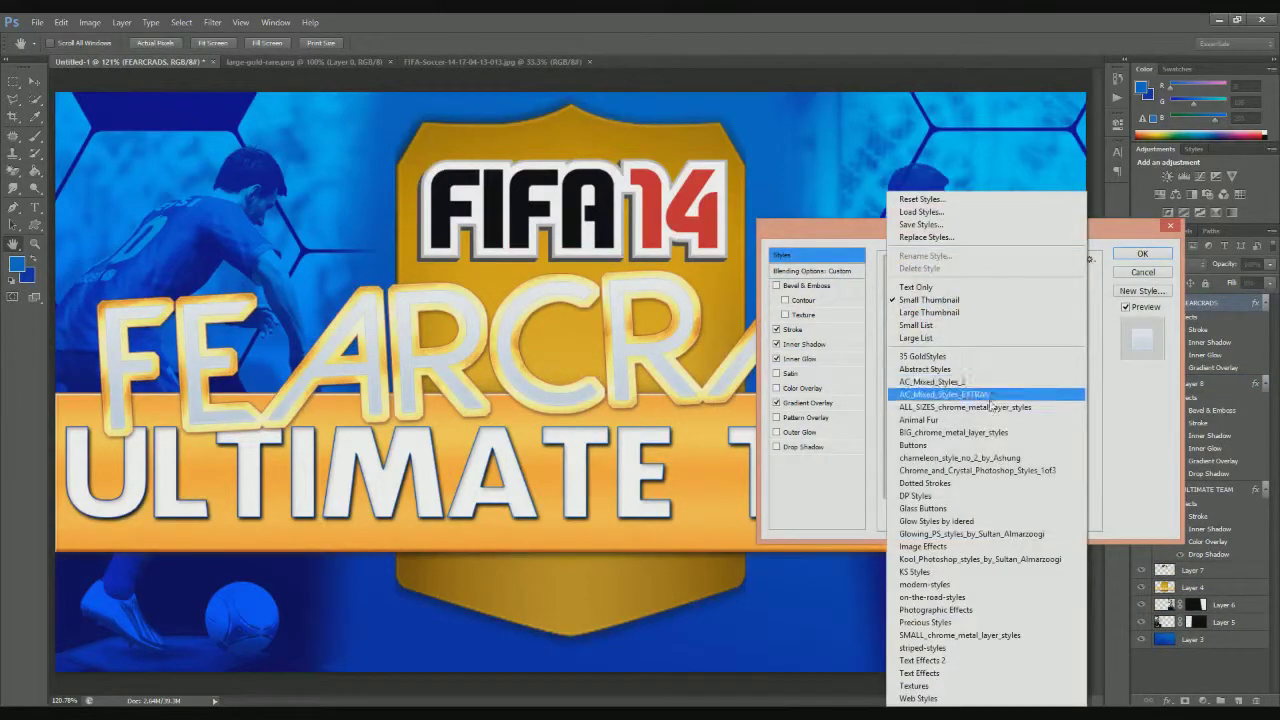
left_click(950, 372)
left_click(563, 277)
left_click(1022, 309)
left_click(958, 330)
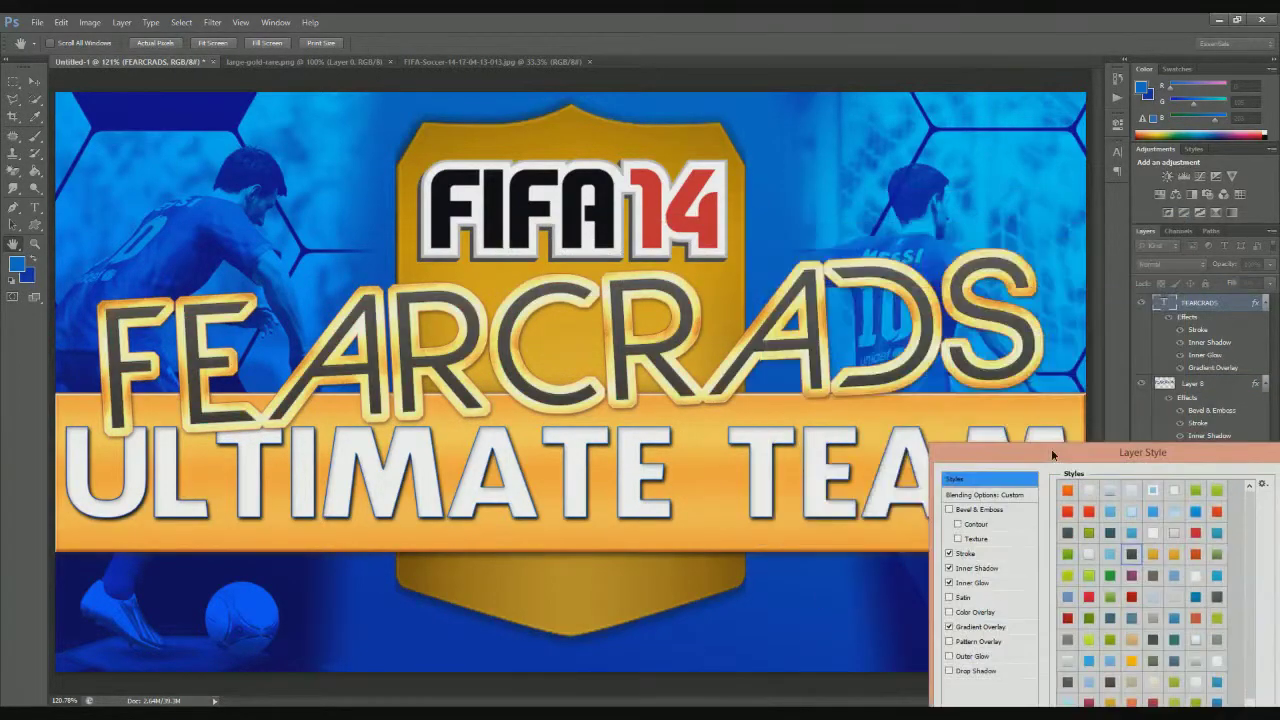
left_click_drag(900, 228, 947, 347)
left_click(940, 385)
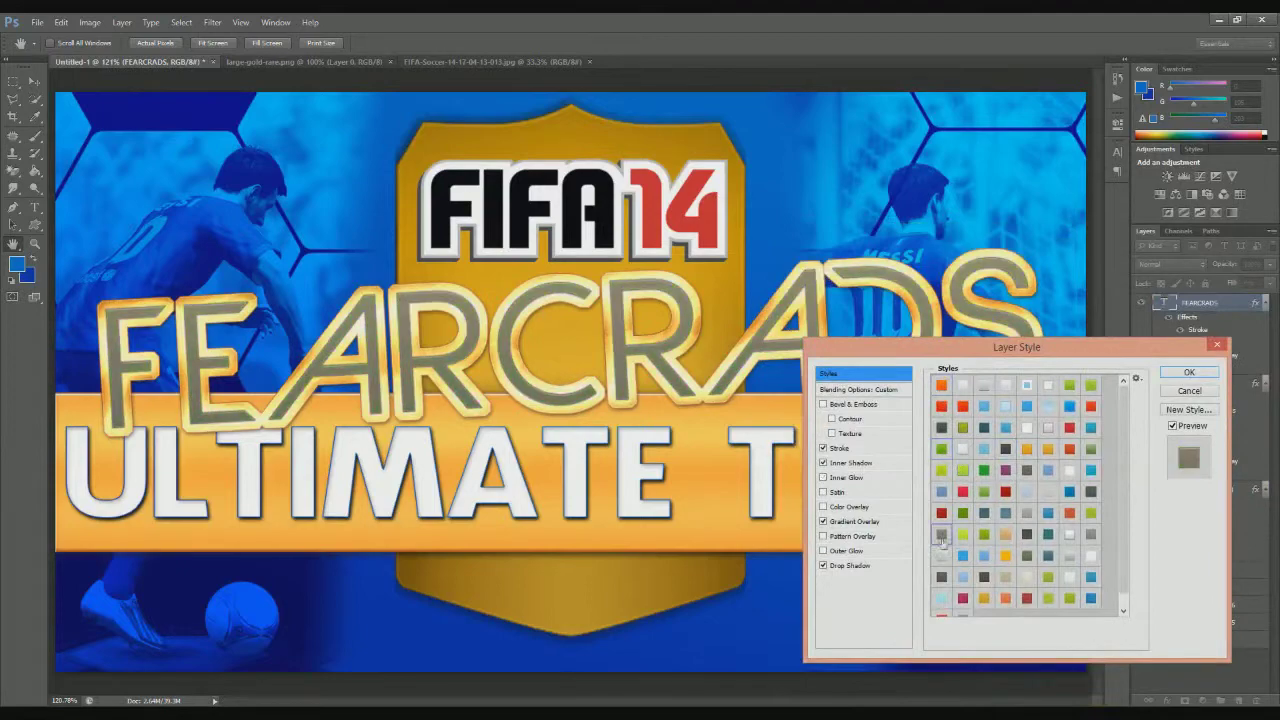
left_click(984, 578)
left_click(1189, 372)
Step: Give the gold border layer a Normal, 100% opacity drop shadow with Spread 21 and Size 16
double_click(1255, 370)
left_click(866, 566)
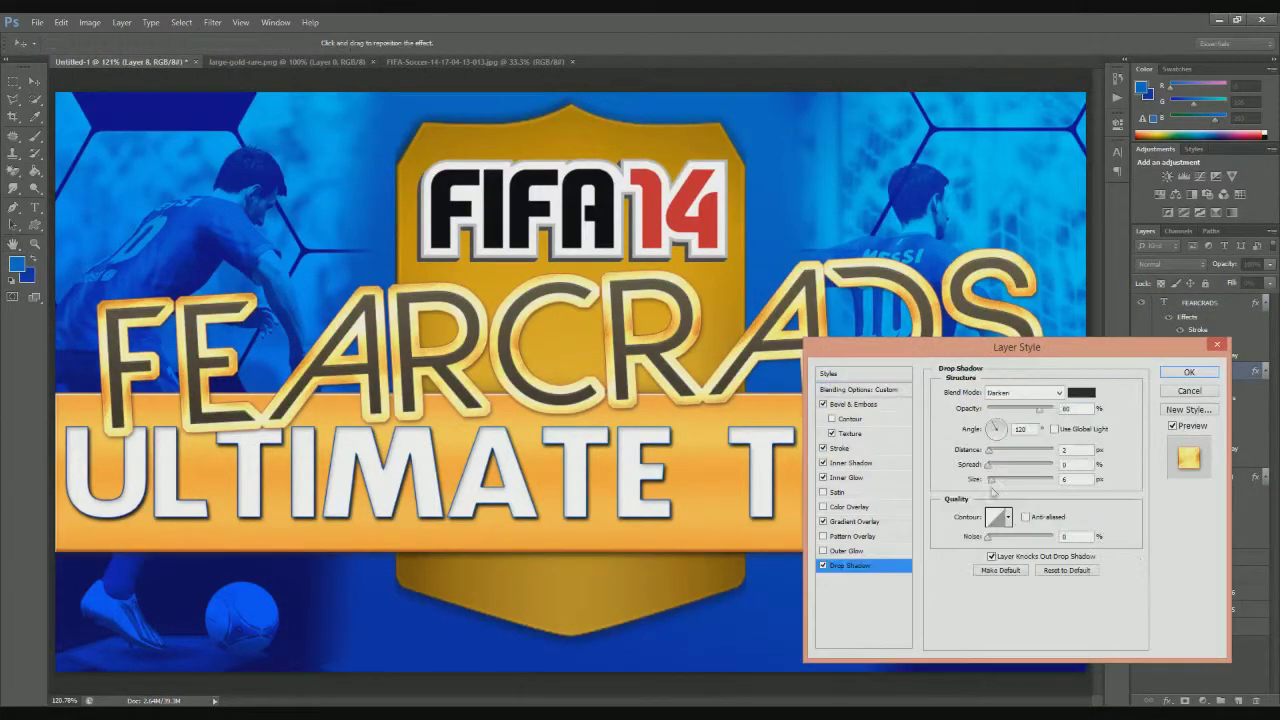
left_click(1025, 392)
left_click(1020, 48)
left_click_drag(992, 479, 1001, 465)
left_click_drag(993, 450, 995, 457)
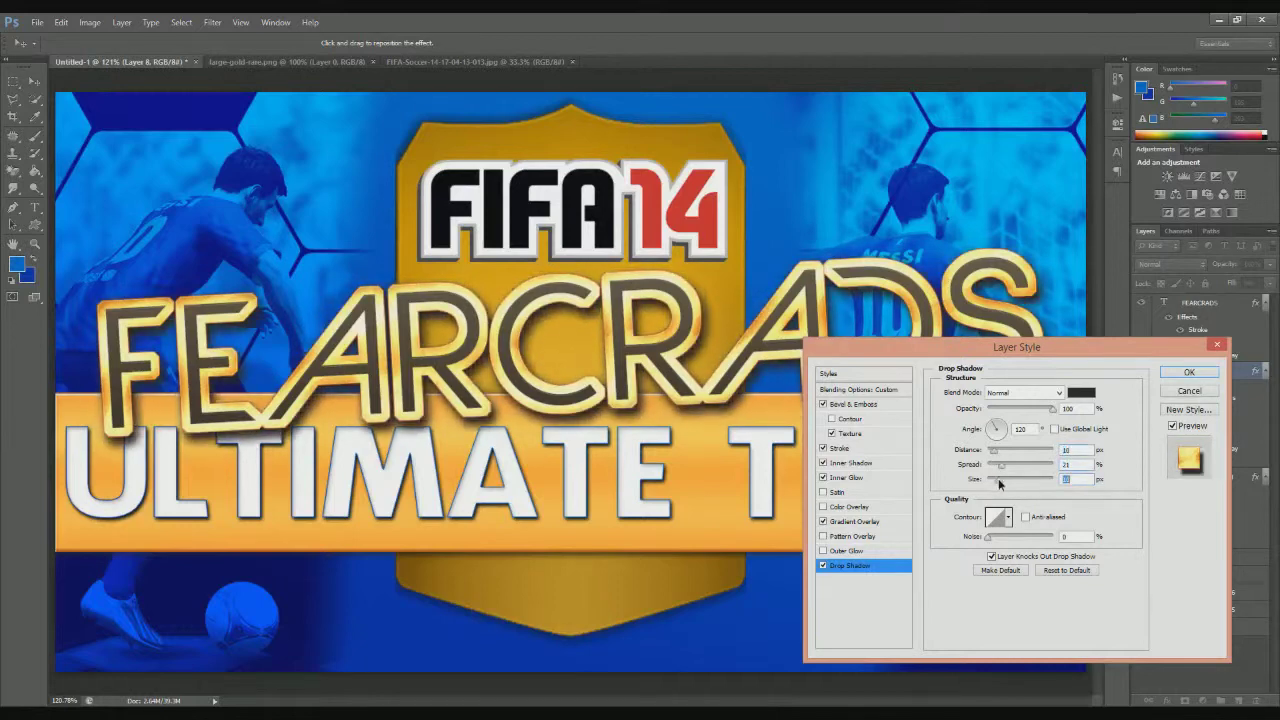
key("Return")
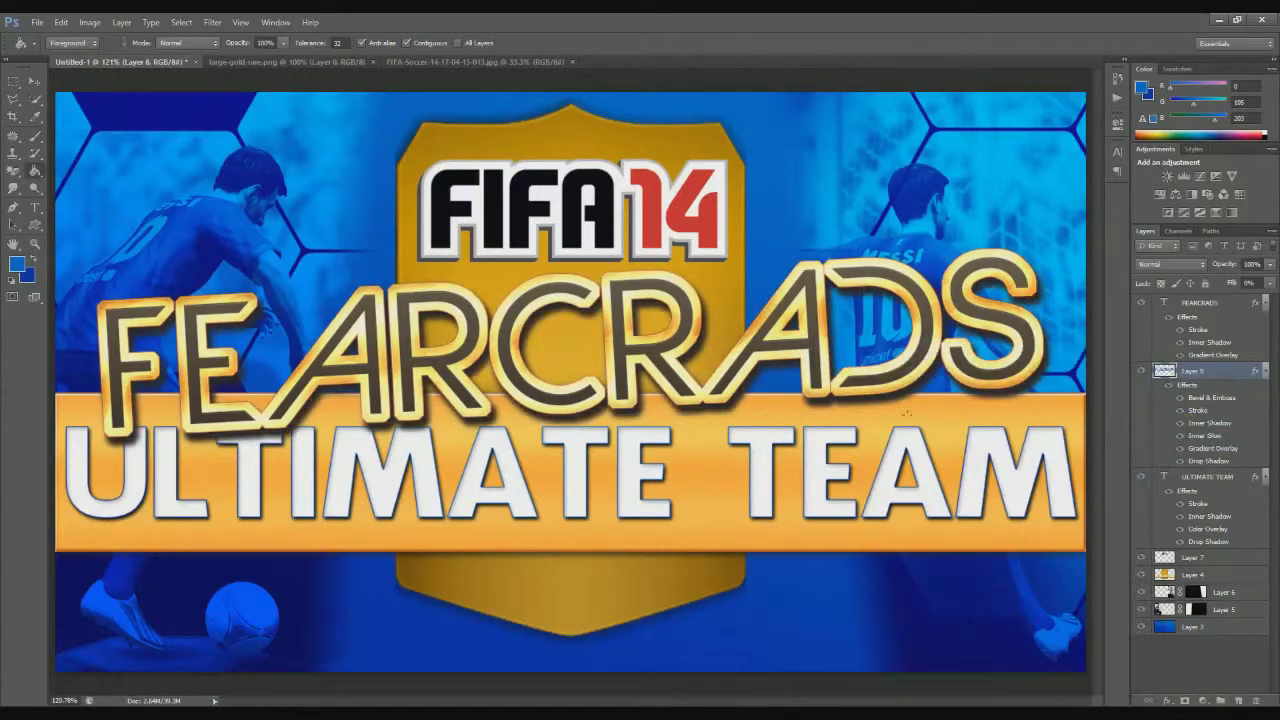
Step: Type black EPISODE.01 text on the canvas and set it in a heavy bold font
left_click(12, 283)
key("t")
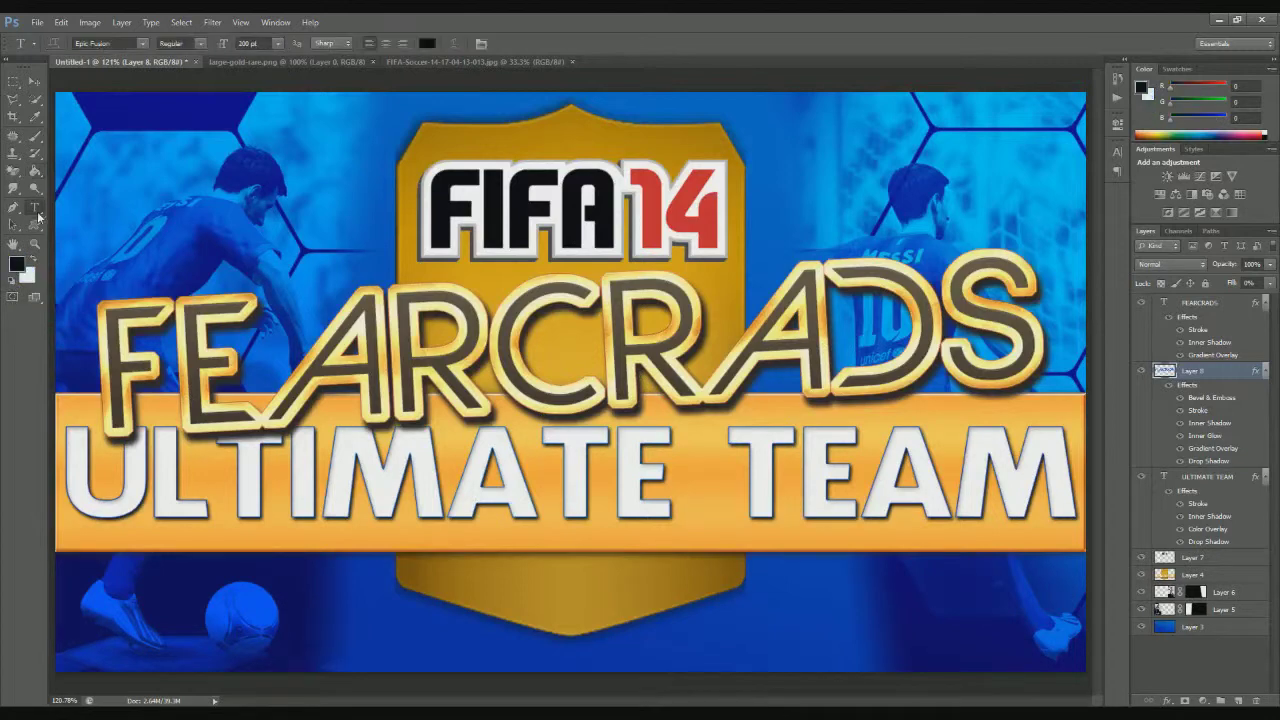
left_click(368, 600)
type("EPISODE")
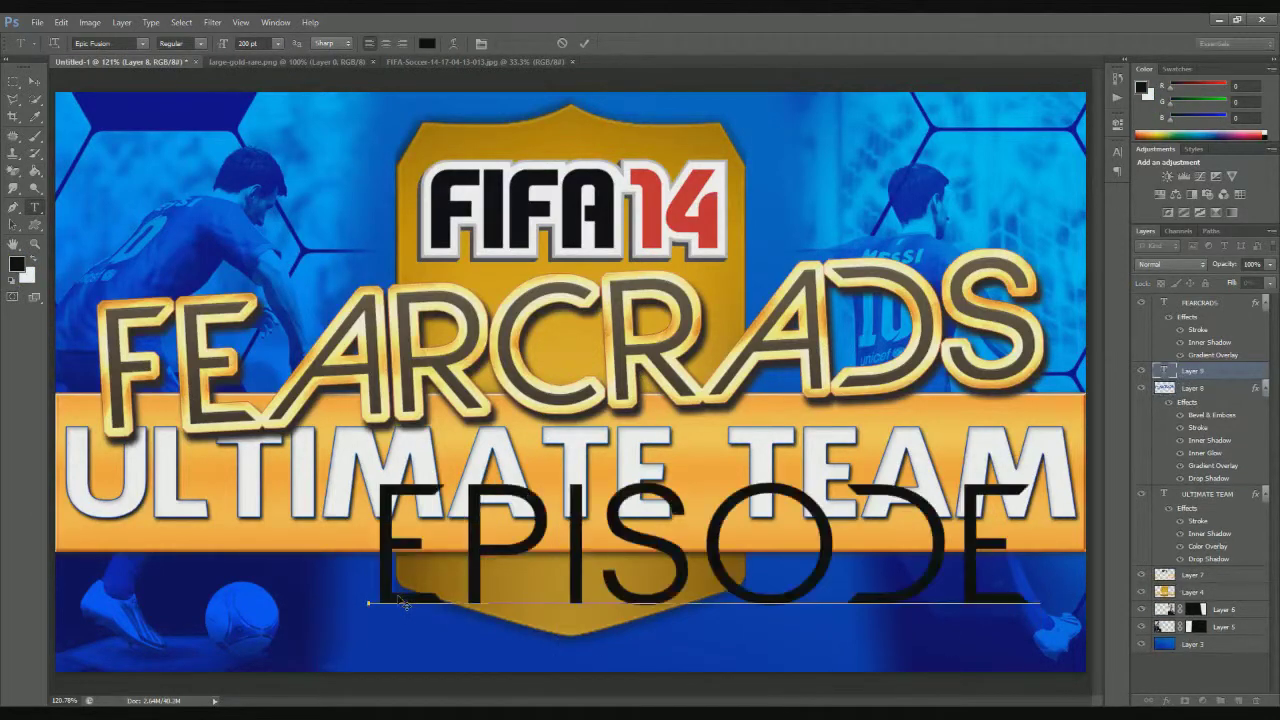
key("ctrl+a")
left_click(143, 43)
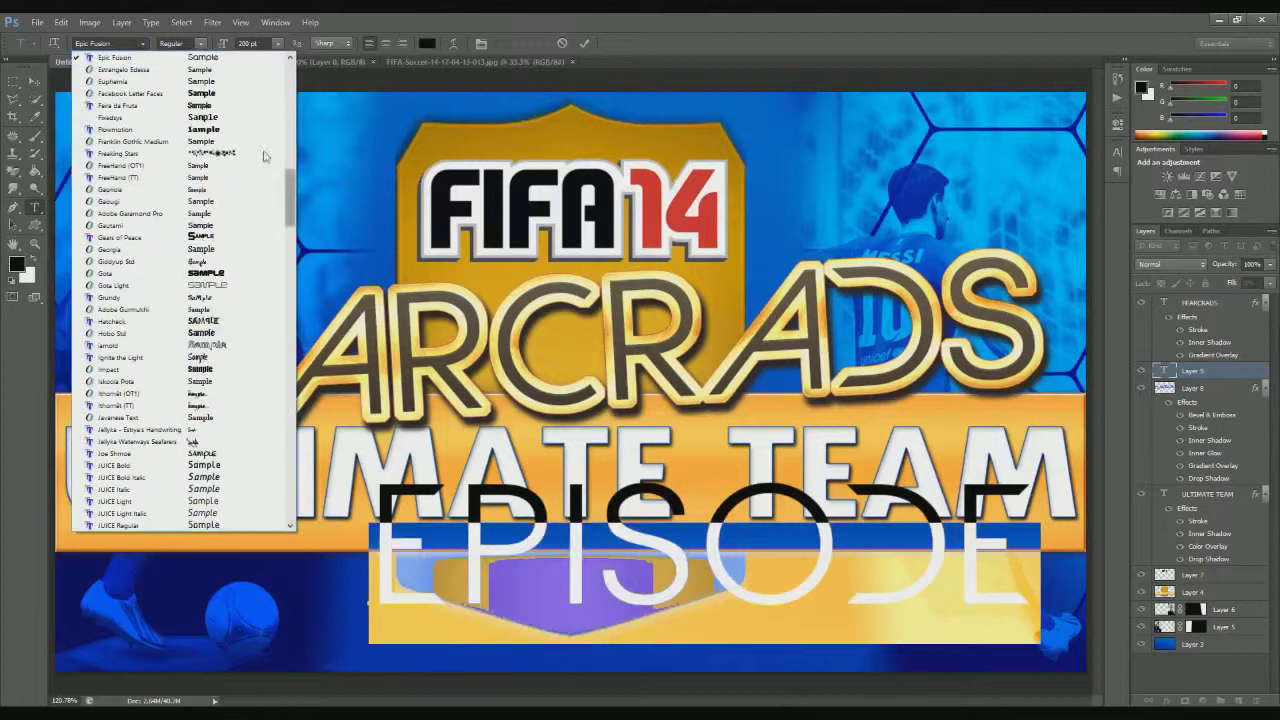
left_click(130, 200)
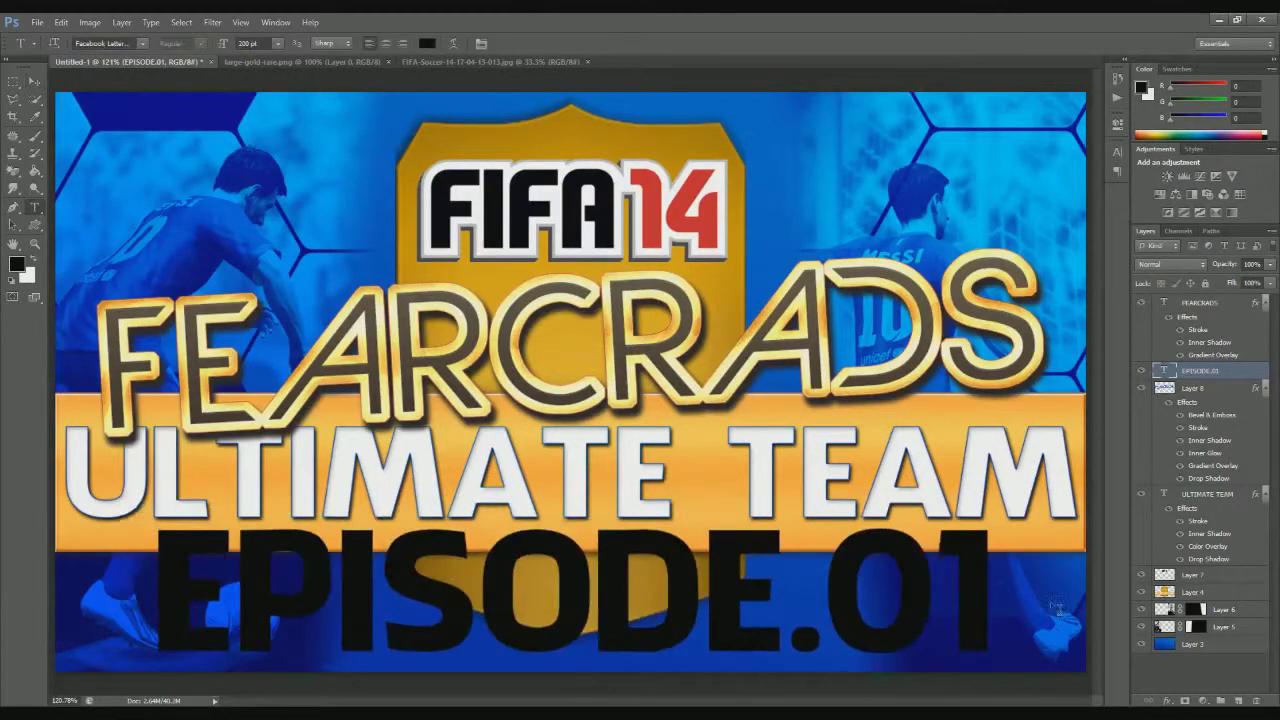
left_click_drag(1055, 605, 210, 143)
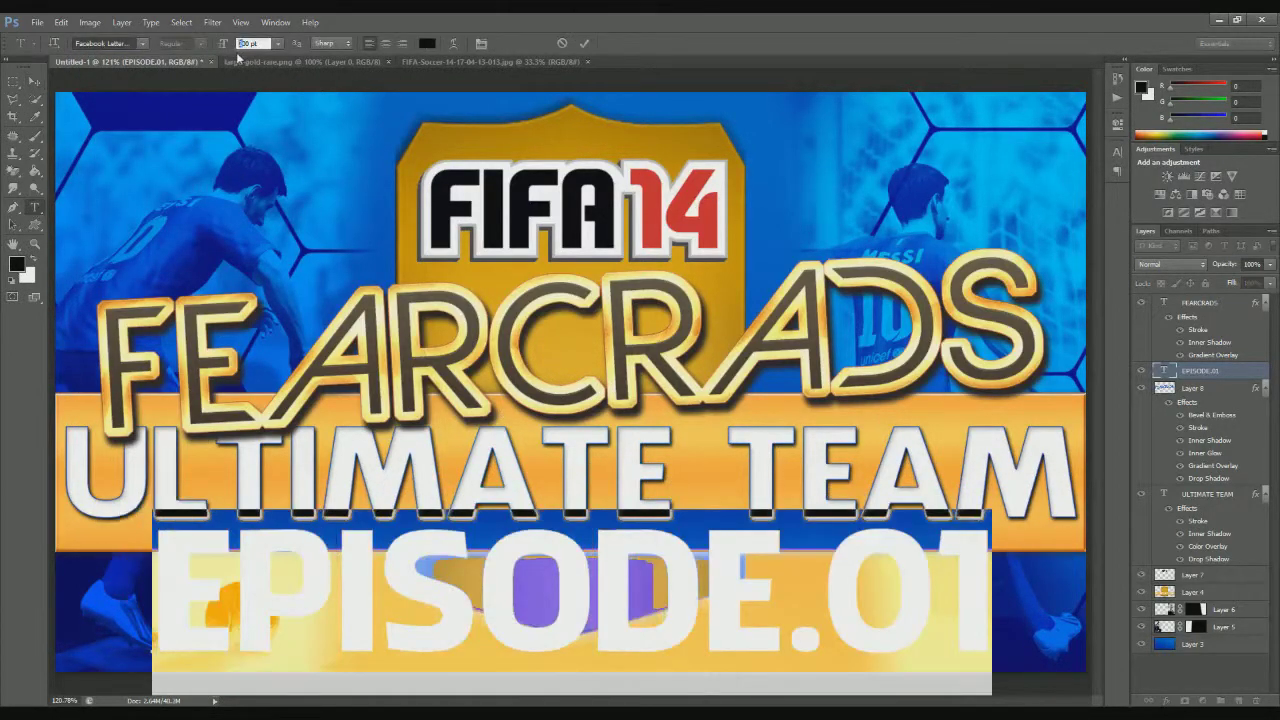
left_click(34, 80)
Step: Move EPISODE.01 up and tilt it into place below the TEAM text
mouse_move(593, 611)
left_mouse_down()
mouse_move(648, 487)
mouse_move(592, 465)
left_mouse_up()
key("ctrl+t")
left_click_drag(600, 473, 902, 560)
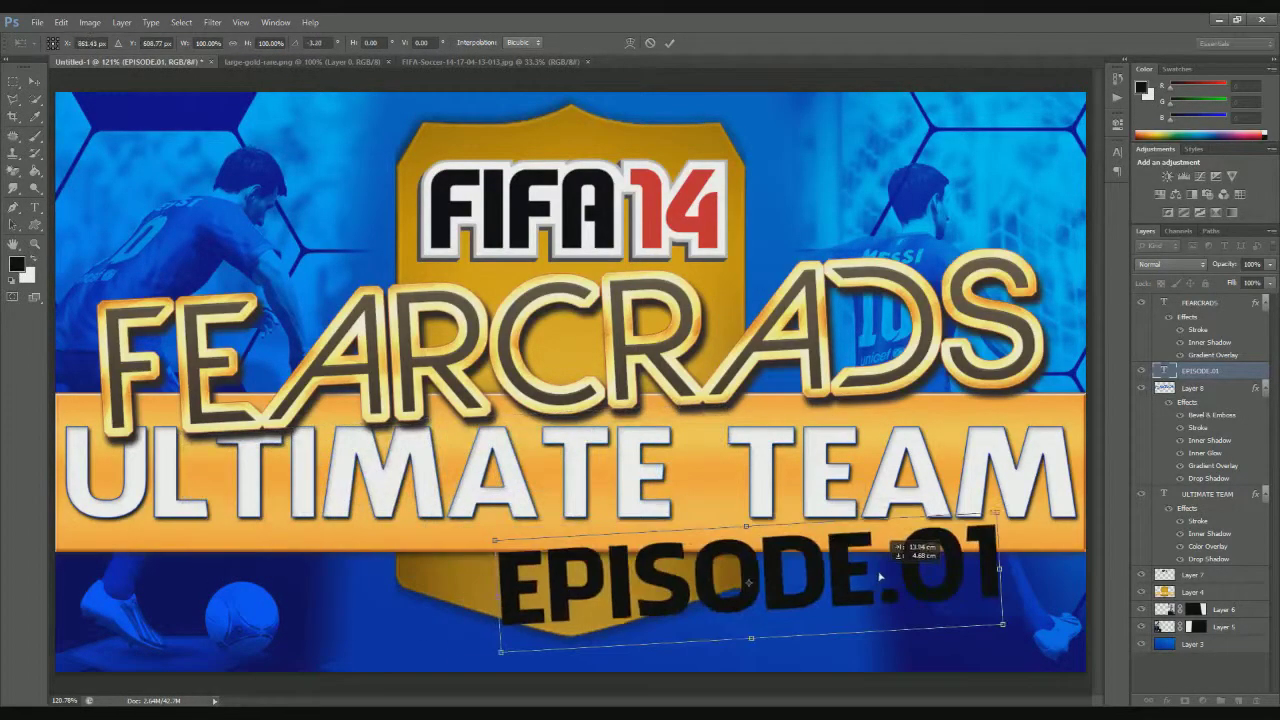
key("h")
left_click(574, 278)
double_click(1238, 377)
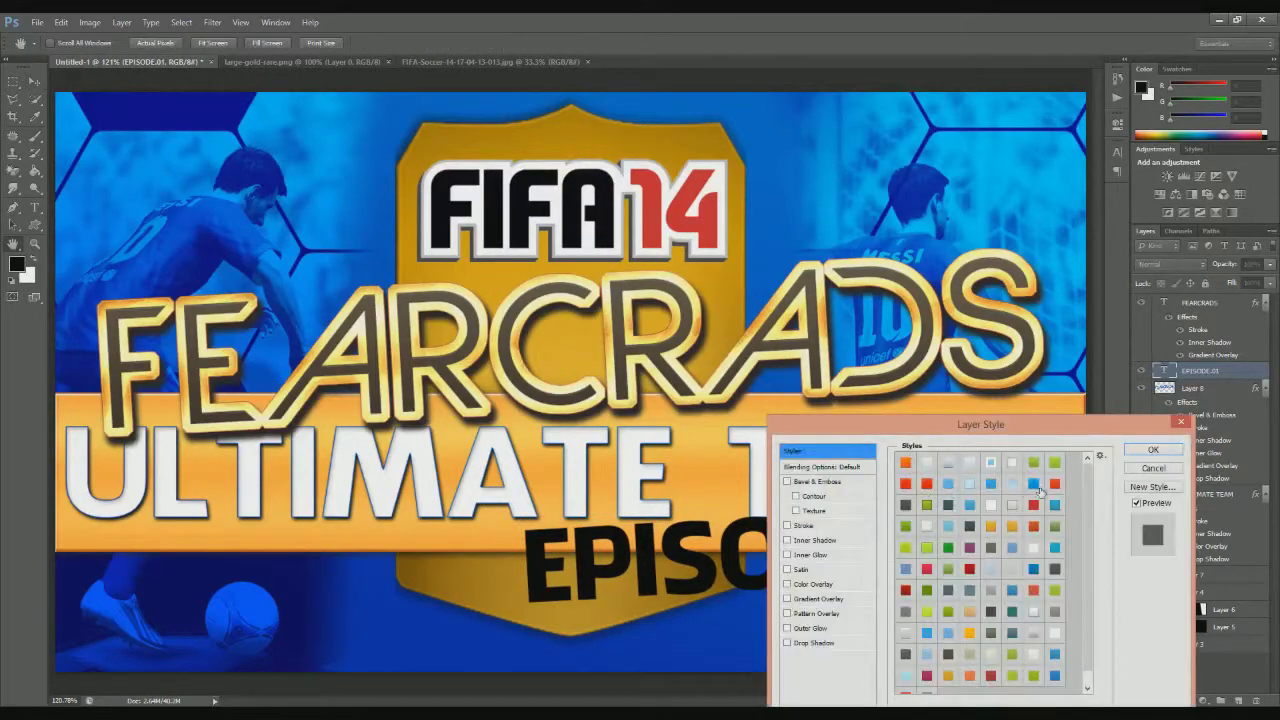
Step: Apply a red style to EPISODE.01 and fill its expanded letter outline on a new layer
left_click(1033, 504)
left_click_drag(980, 424, 945, 139)
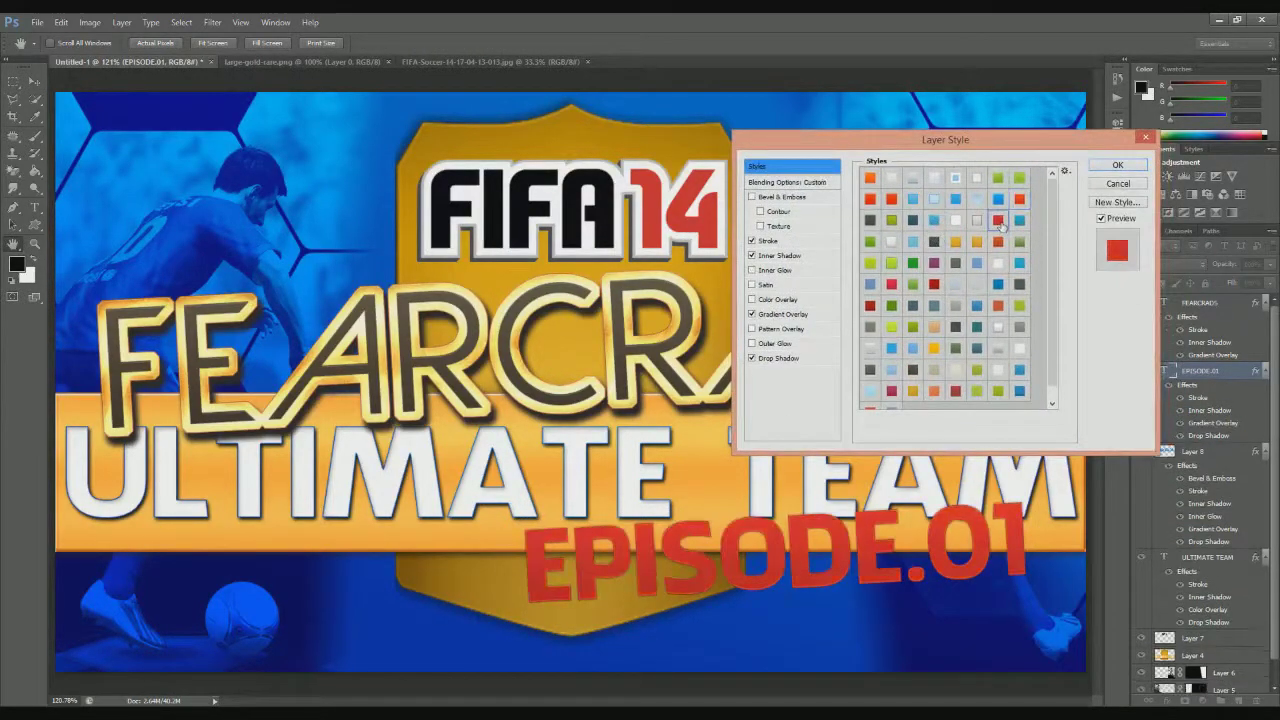
left_click(1116, 167)
left_click(181, 22)
left_click(207, 256)
key("Return")
left_click(181, 22)
left_click(340, 196)
key("Return")
key("ctrl+shift+alt+n")
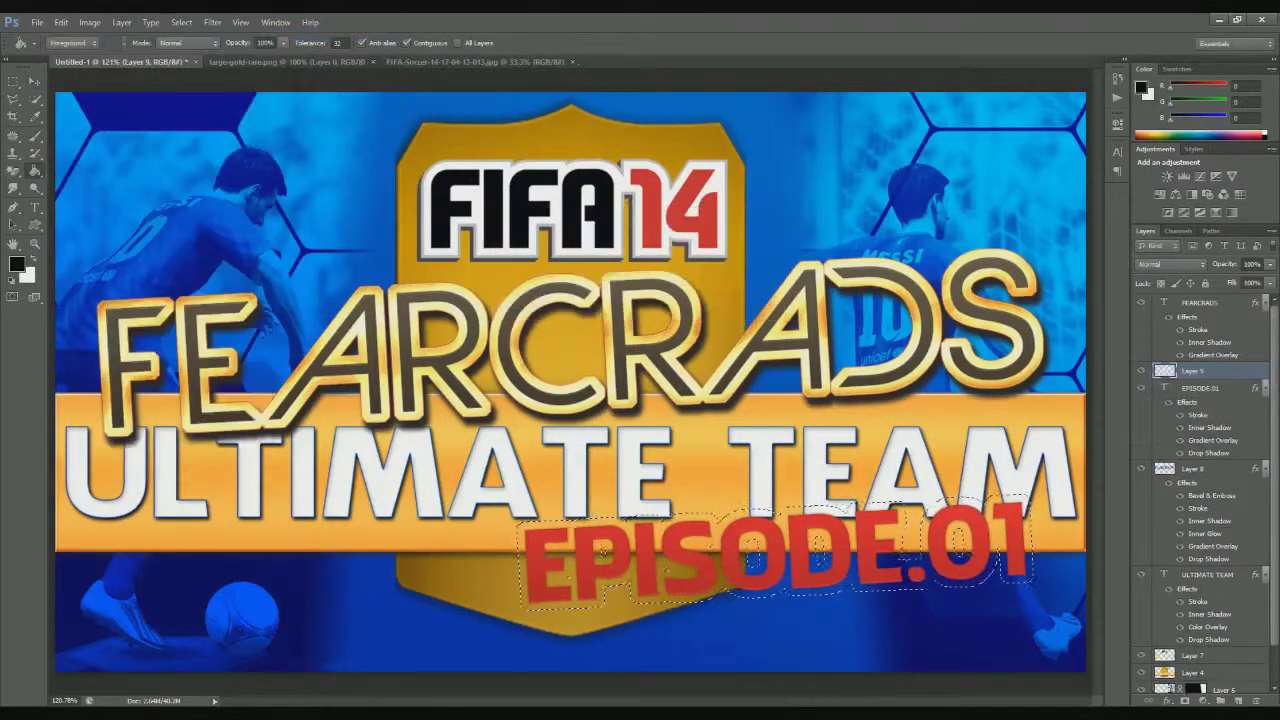
key("alt+BackSpace")
key("ctrl+d")
Step: Move the outline layer beneath EPISODE.01 and give it a gold style from the gold library
left_click_drag(1192, 371, 1192, 455)
double_click(1225, 451)
left_click(1066, 171)
left_click(1130, 640)
left_click(566, 277)
left_click(976, 201)
left_click(1117, 166)
Step: Add a black Normal-blend inner shadow to EPISODE.01 with choke 10 and size 0
double_click(1225, 370)
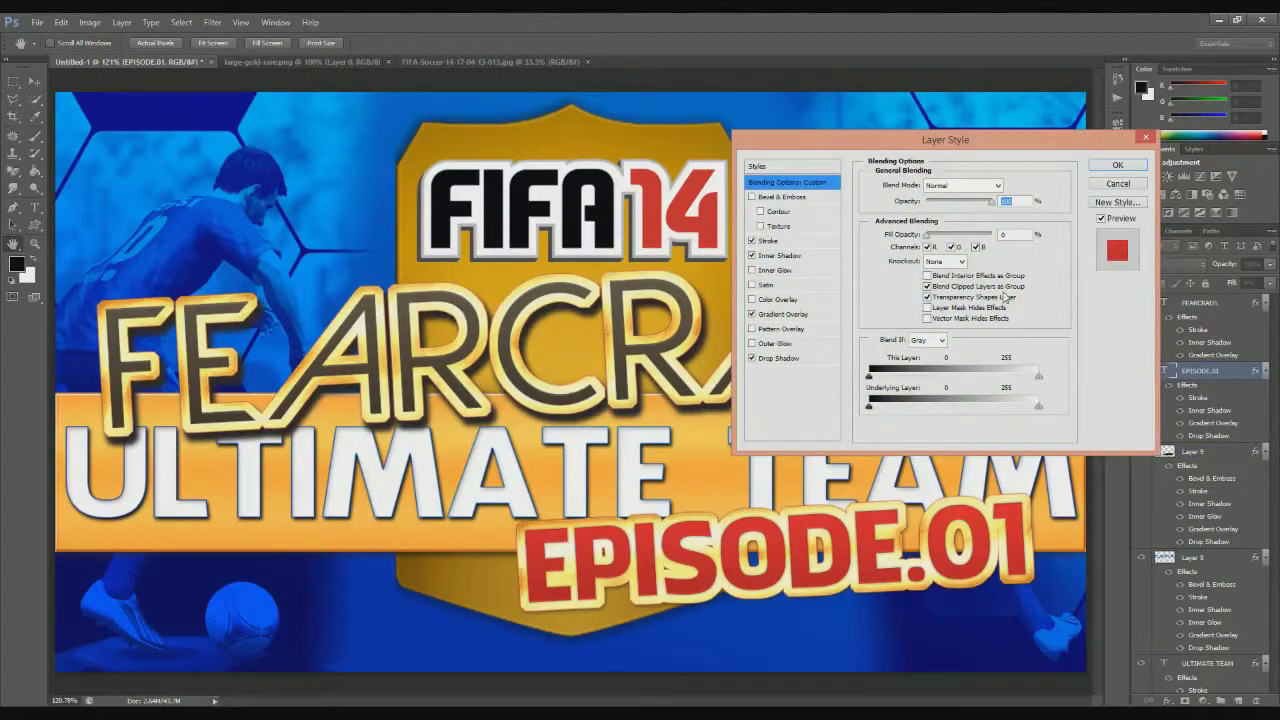
left_click(753, 256)
left_click(783, 256)
left_click_drag(922, 270, 923, 271)
left_click_drag(917, 257, 923, 257)
left_click_drag(917, 243, 924, 244)
left_click(1009, 185)
left_click(814, 380)
left_click(1103, 209)
left_click_drag(922, 271, 916, 271)
left_click_drag(923, 243, 920, 243)
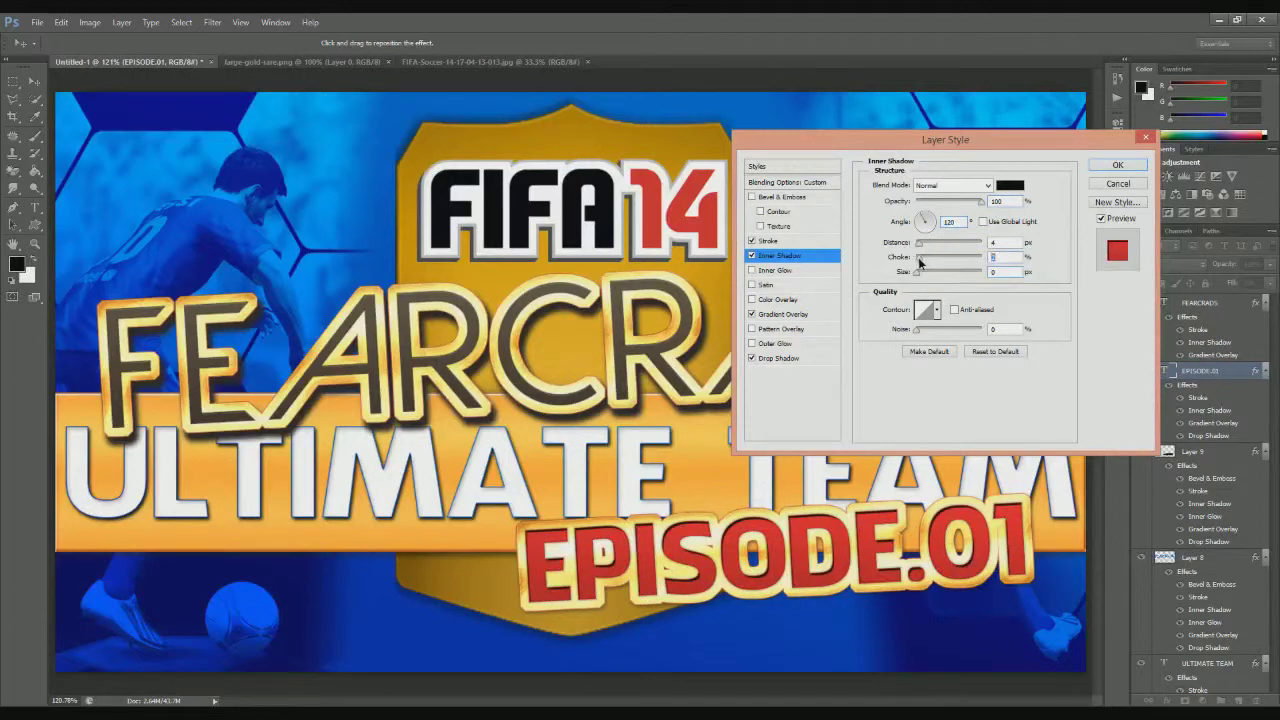
left_click(1111, 168)
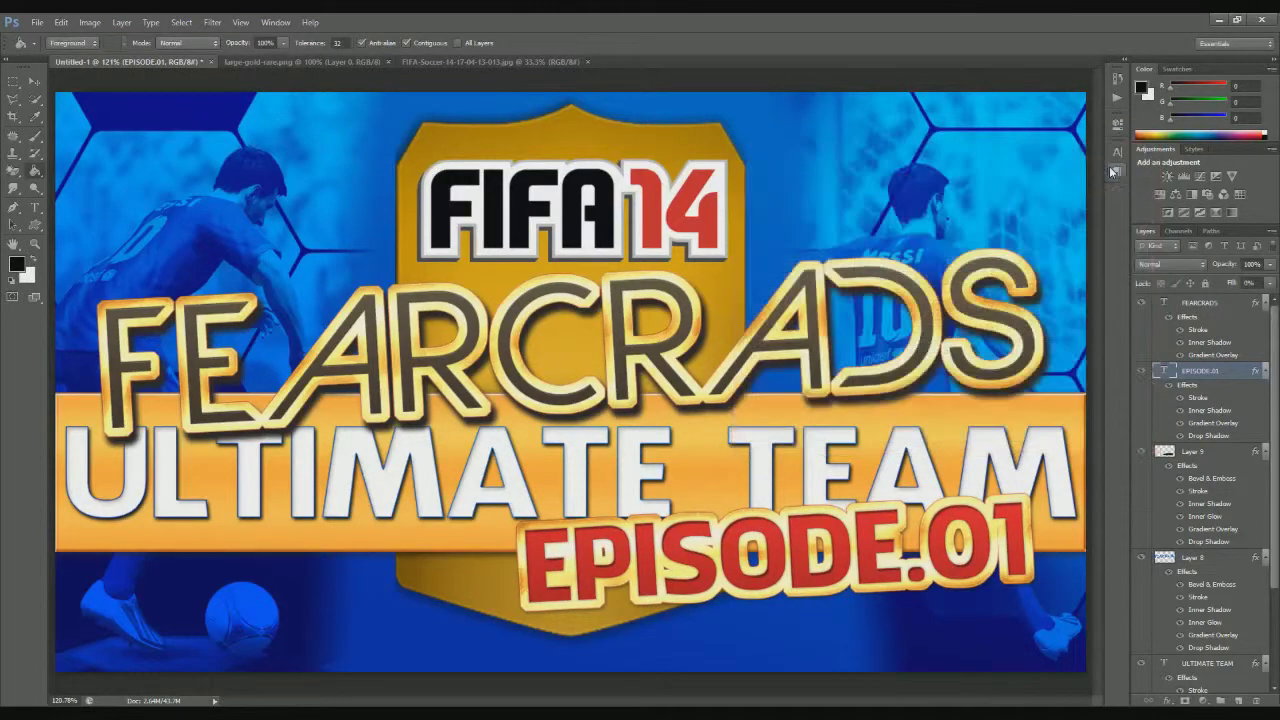
left_click(34, 81)
Step: Shift EPISODE.01 left and down and nudge the FEARCRADS title upward
left_click_drag(820, 540, 604, 576)
scroll(1200, 500, "down", 3)
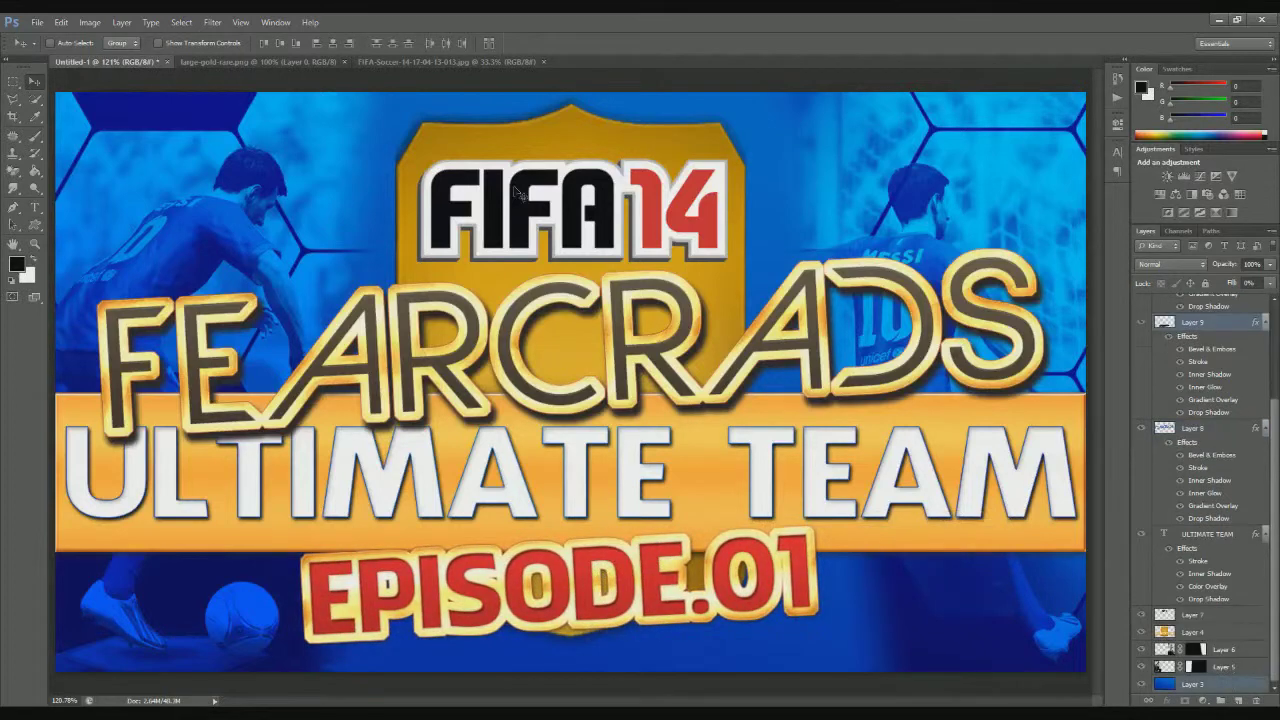
left_click_drag(710, 315, 720, 310)
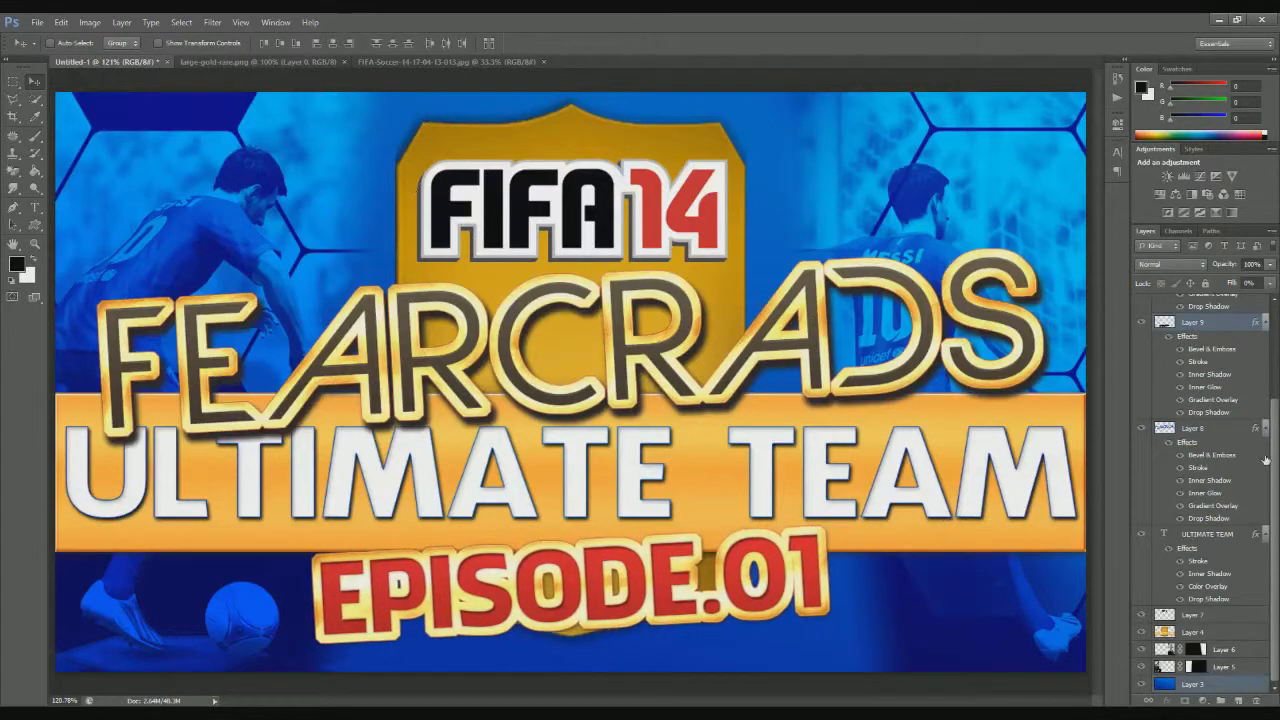
scroll(1265, 460, "up", 5)
left_click(1200, 302)
left_click_drag(678, 302, 673, 281)
Step: Raise the FIFA 14 logo and centre it horizontally on the gold shield
scroll(1200, 450, "down", 5)
left_click(1200, 614)
left_click_drag(580, 220, 577, 200)
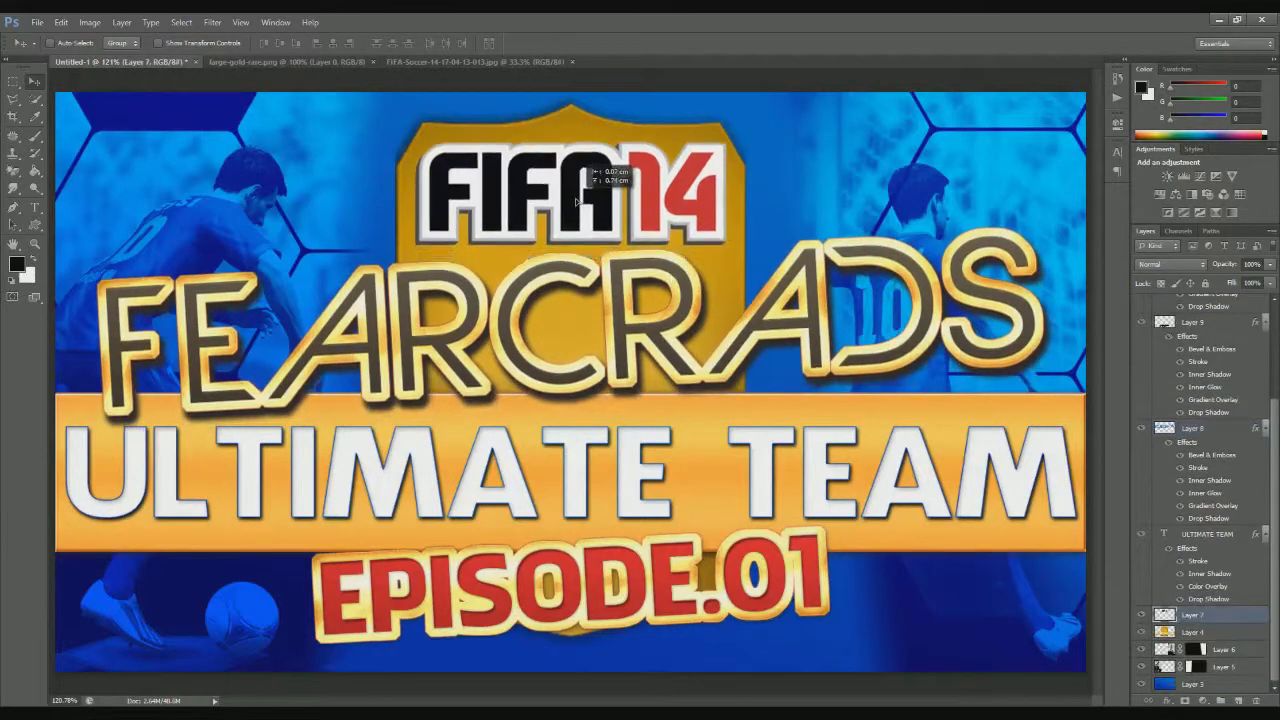
left_click(1195, 632, "ctrl")
left_click(334, 44)
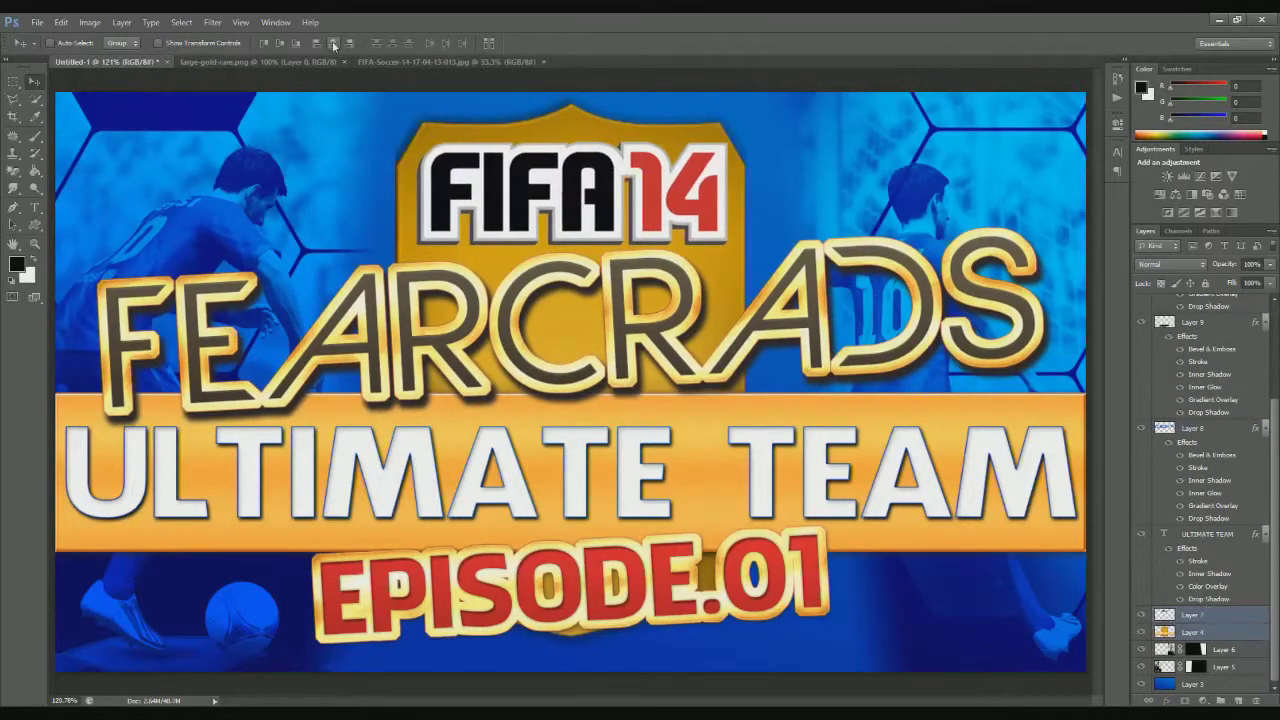
left_click(13, 80)
key("ctrl+a")
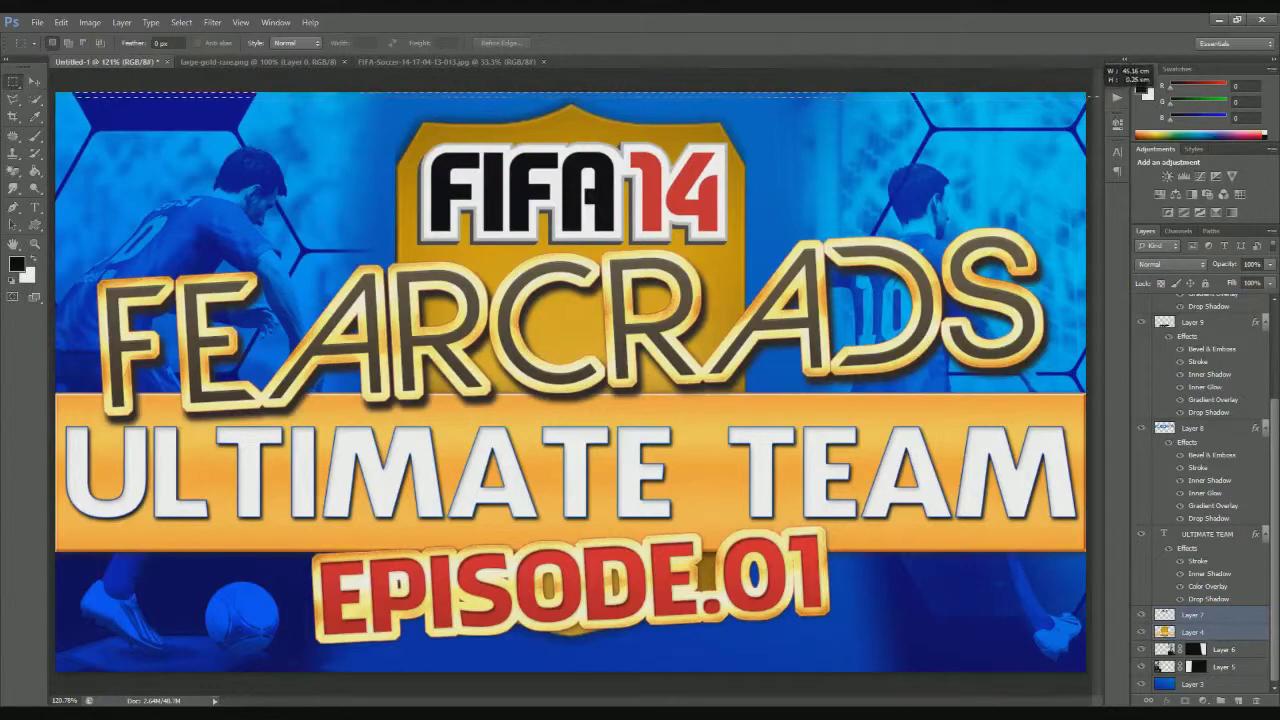
Step: Fill thin white border strips on a new layer, then deselect
left_click(121, 22)
left_click(300, 31)
key("Return")
key("g")
key("x")
left_click(181, 22)
left_click(196, 49)
Step: Duplicate the border layer as Layer 10 copy and nudge it slightly
right_click(1195, 614)
left_click(1165, 200)
left_click(756, 232)
key("v")
left_click_drag(585, 428, 507, 682)
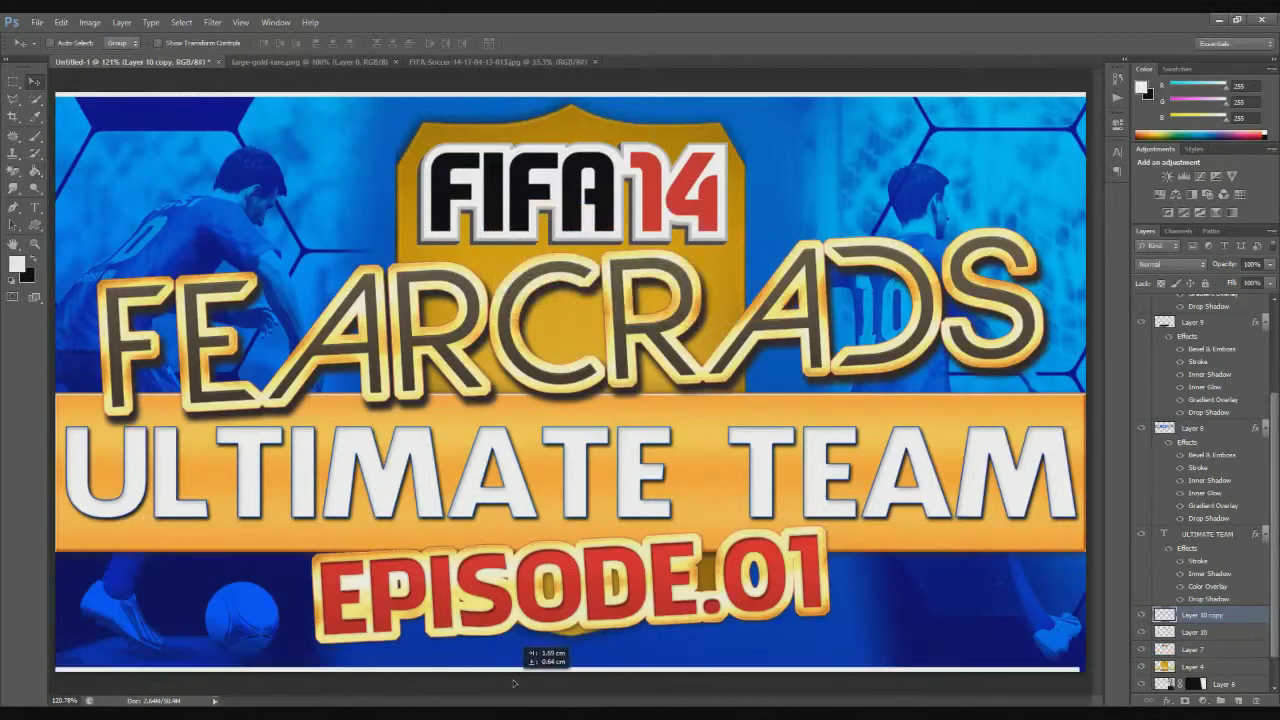
Step: Set Layer 10 copy to Overlay blending with a 3 px white stroke
right_click(1195, 614)
left_click(1150, 180)
left_click(962, 185)
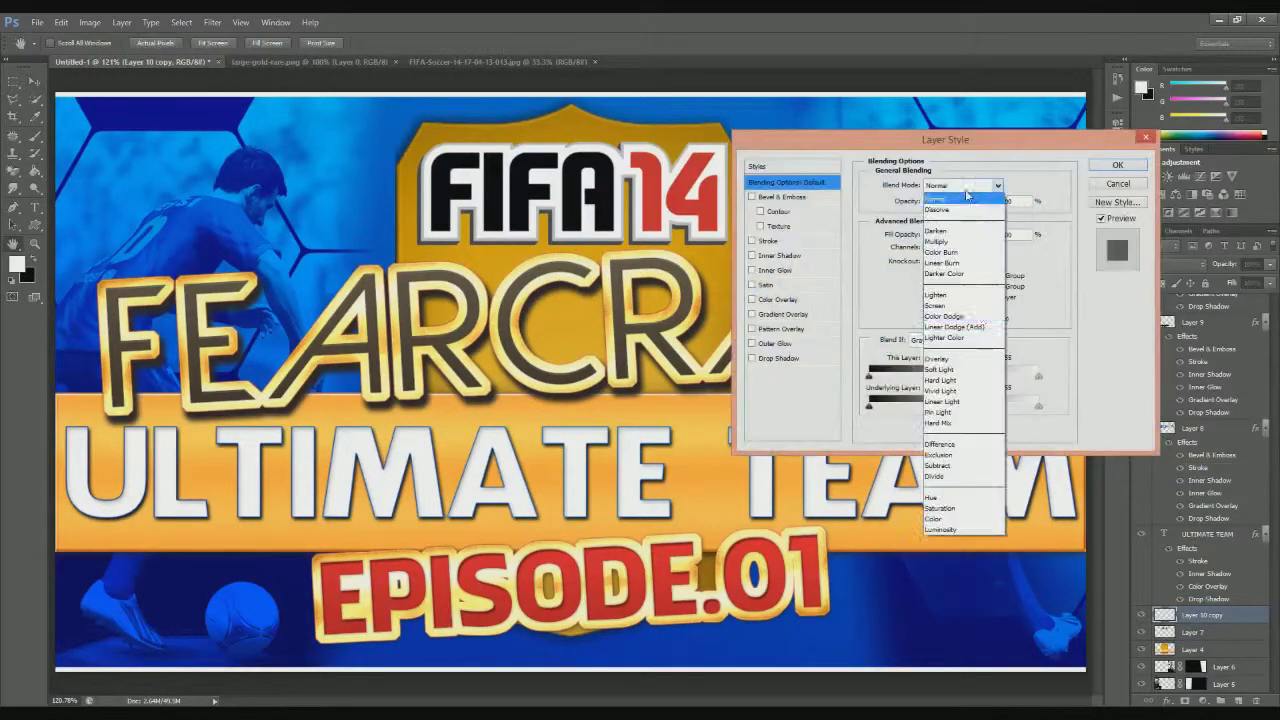
left_click(958, 337)
left_click(767, 241)
left_click(898, 275)
left_click(805, 216)
left_click(1094, 206)
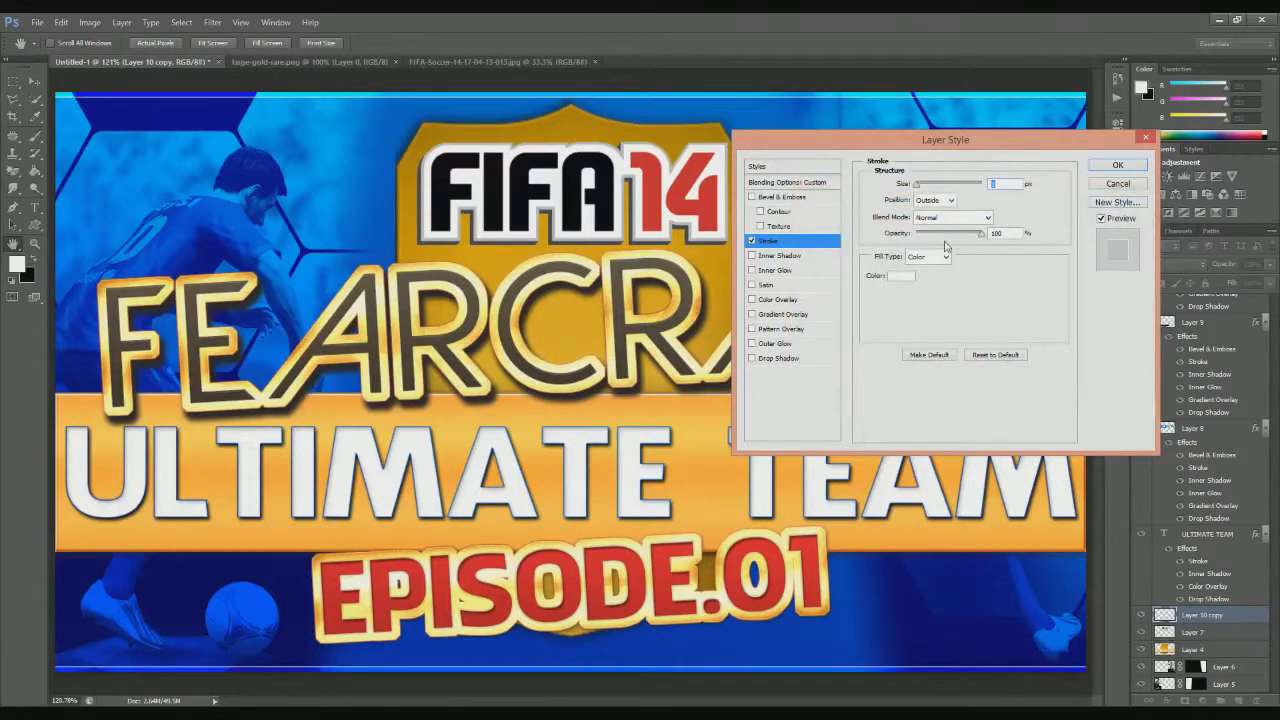
left_click(1117, 164)
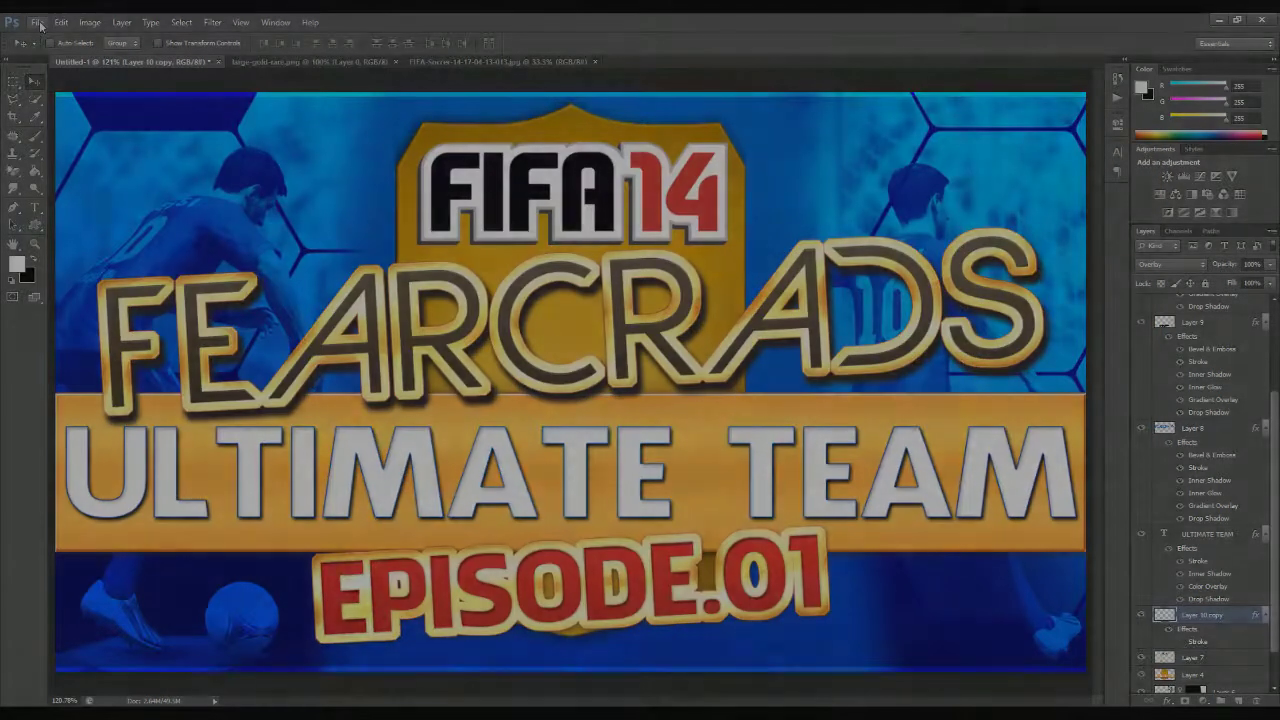